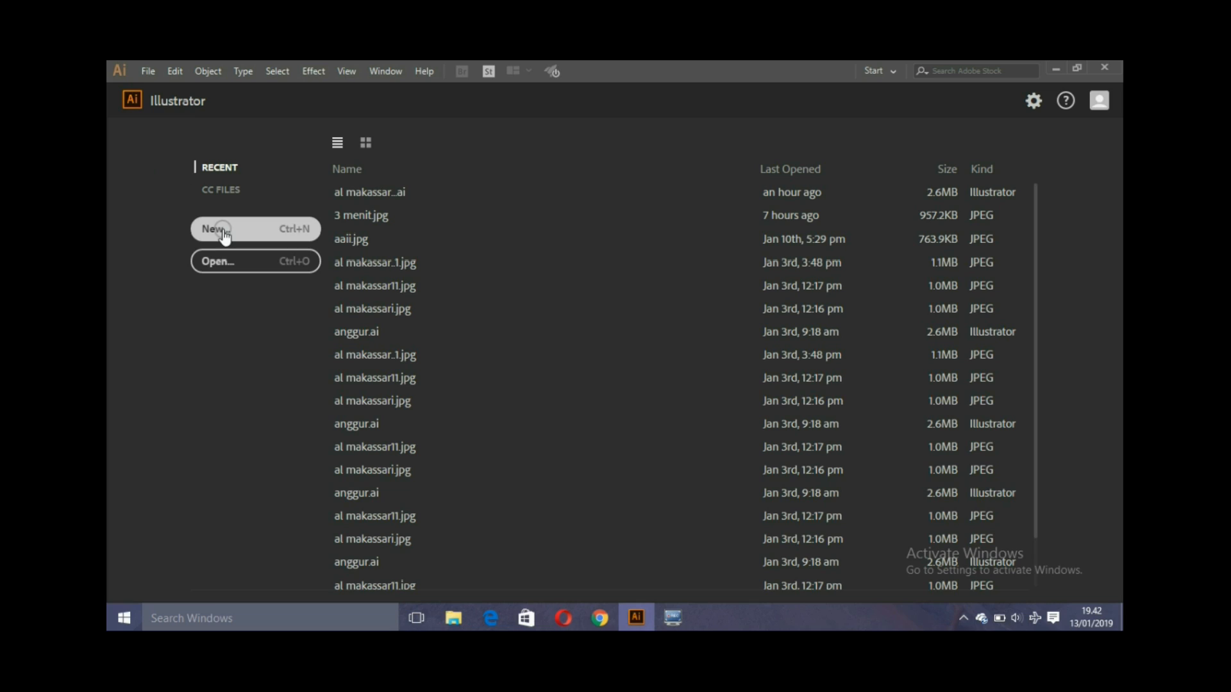
- Create a new Letter-size document (612 x 792 pt, CMYK) named "membuat brush"
click(223, 232)
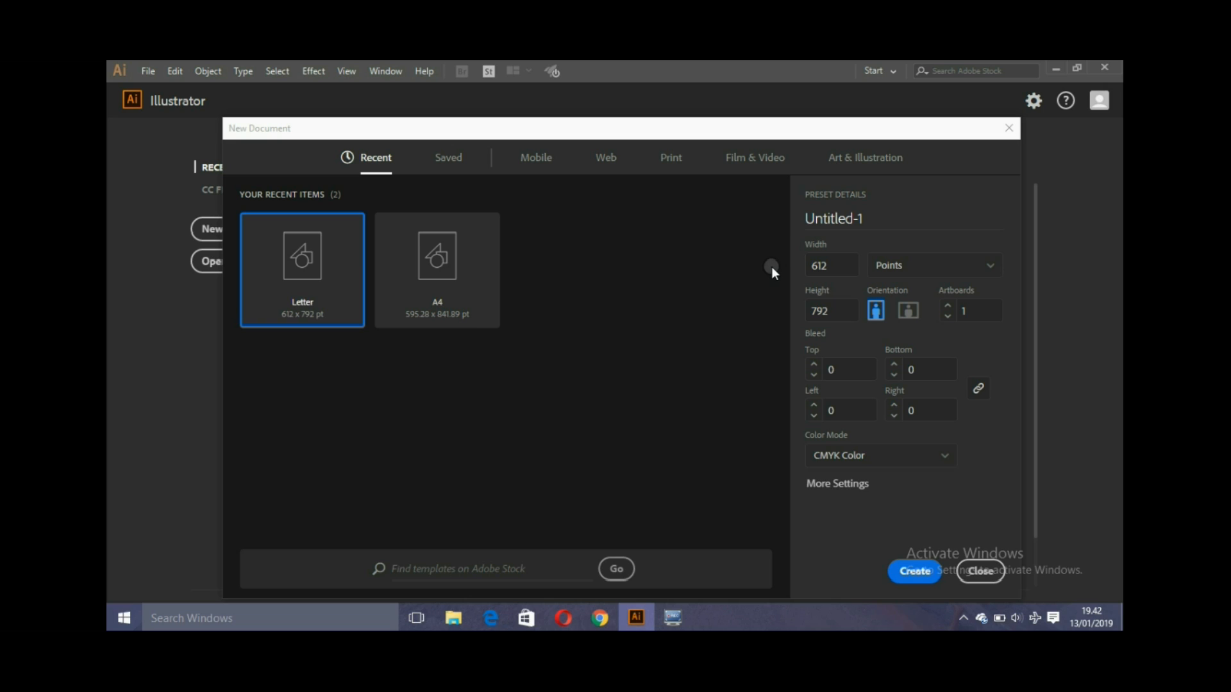
click(877, 216)
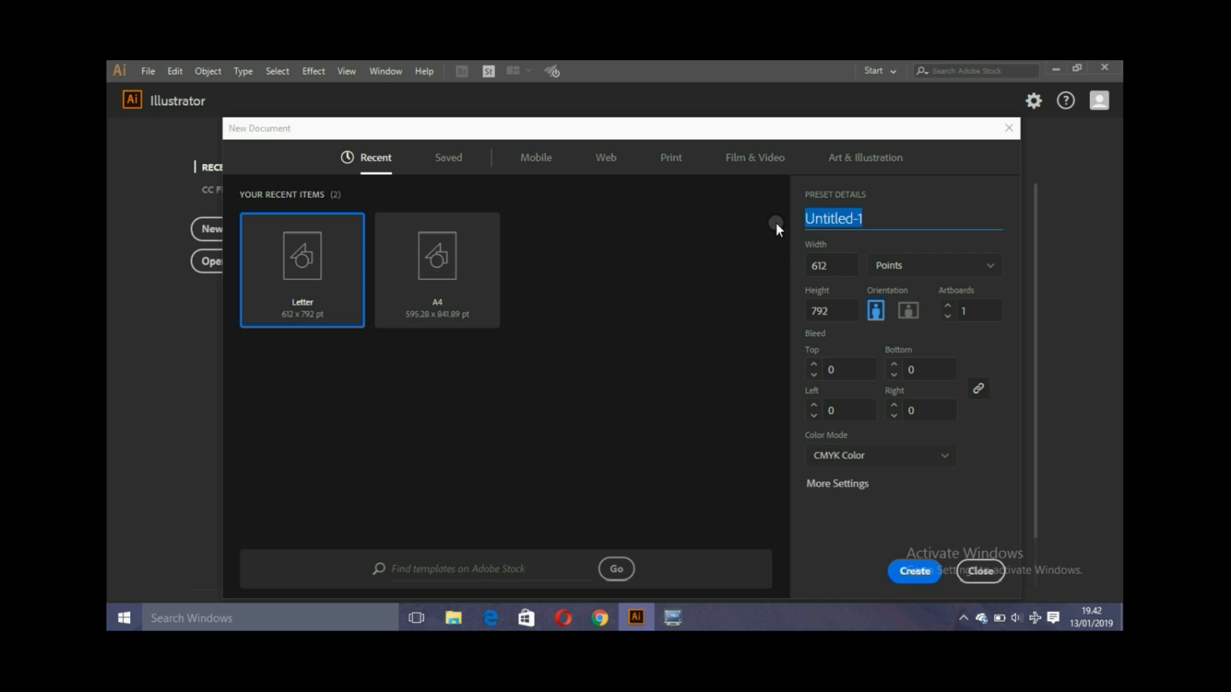
text(membuat brush)
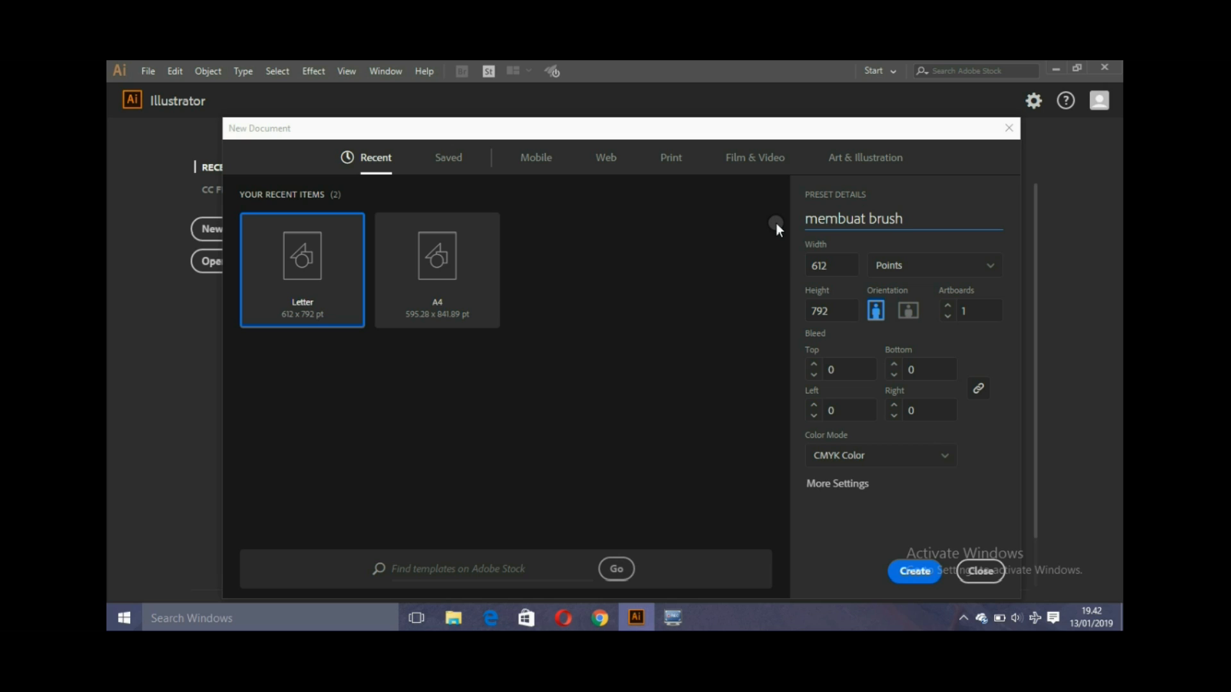
drag(900, 220, 864, 218)
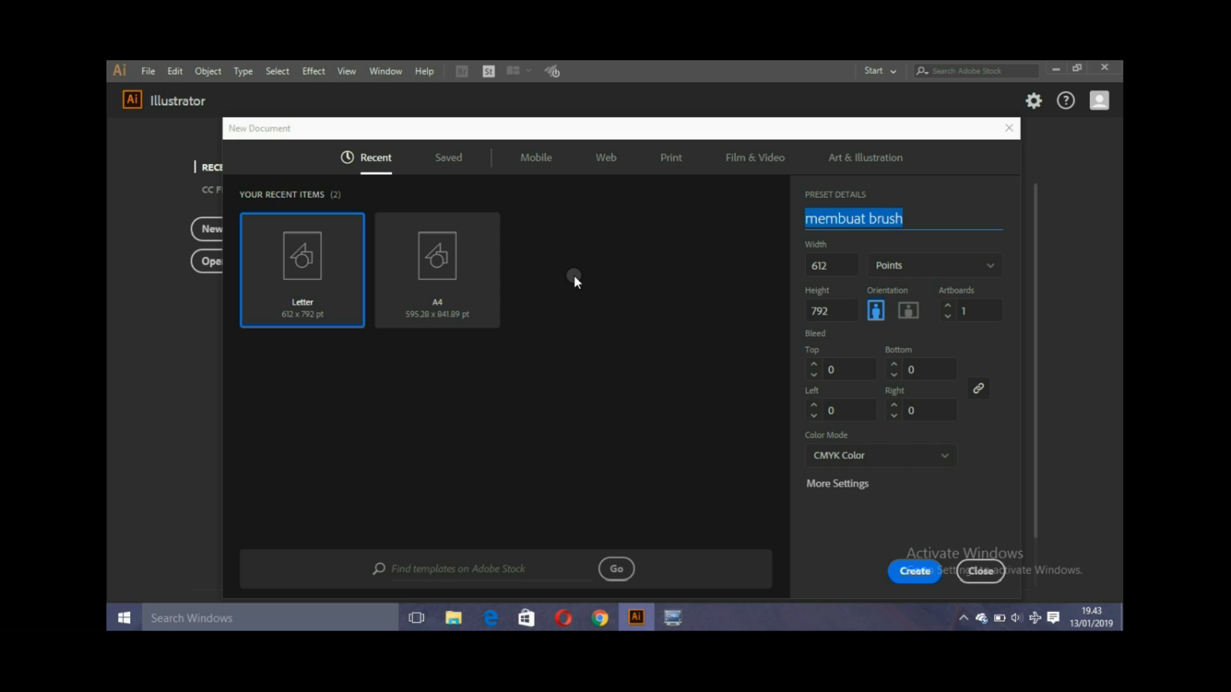
click(339, 289)
click(901, 573)
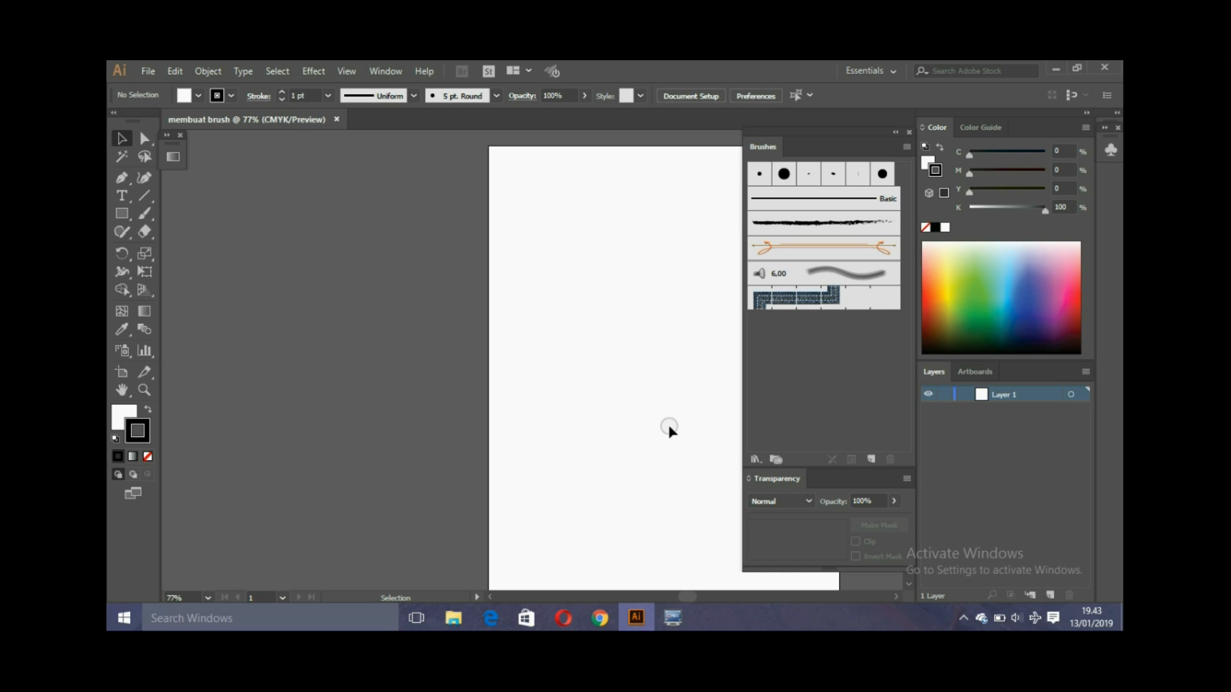
- Draw a long, very thin horizontal ellipse across the upper part of the artboard
key(h)
drag(662, 403, 533, 397)
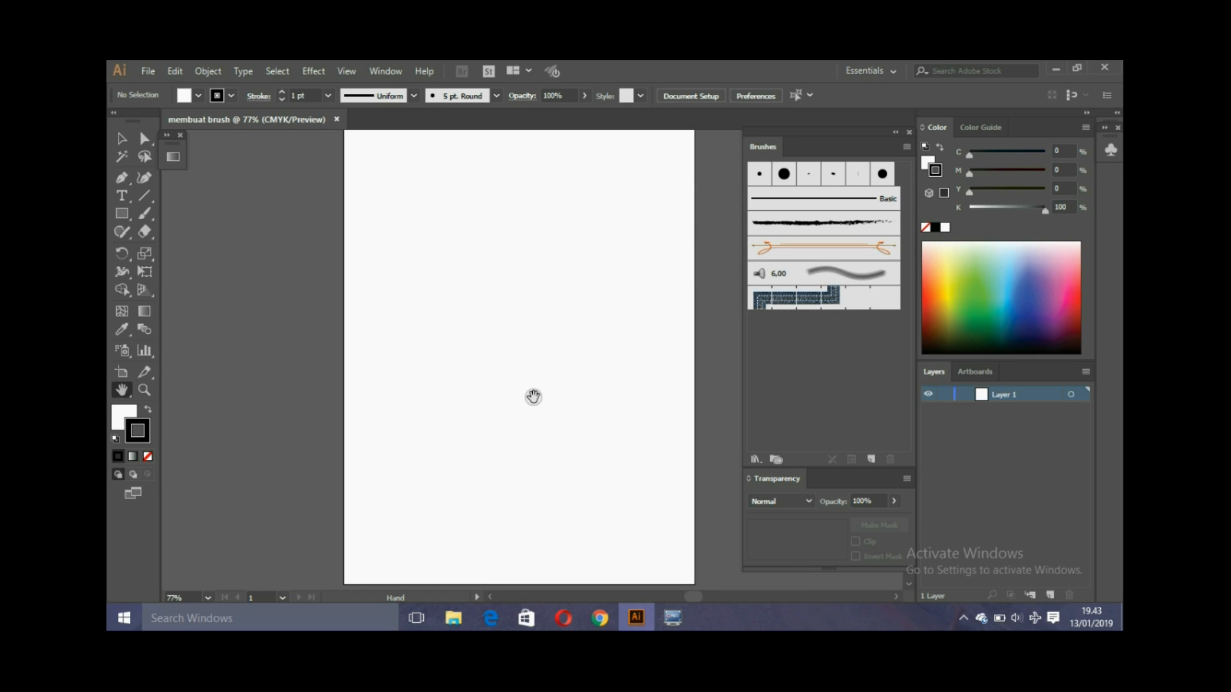
key(v)
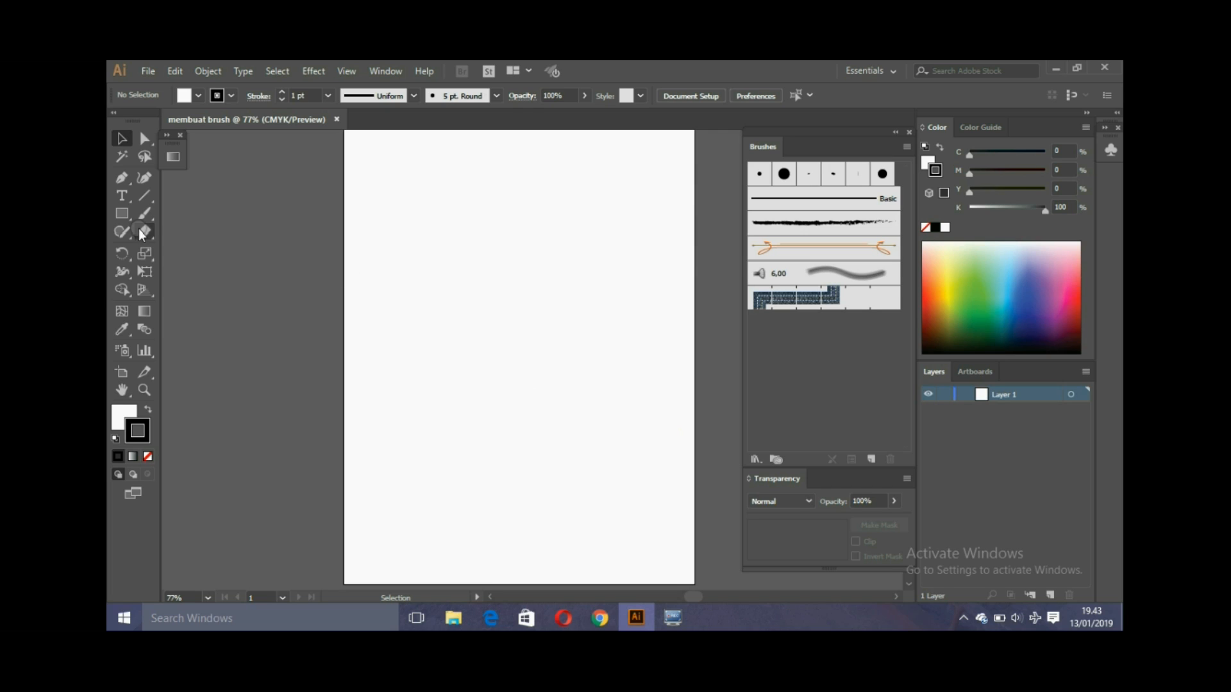
click(123, 215)
drag(125, 216, 176, 252)
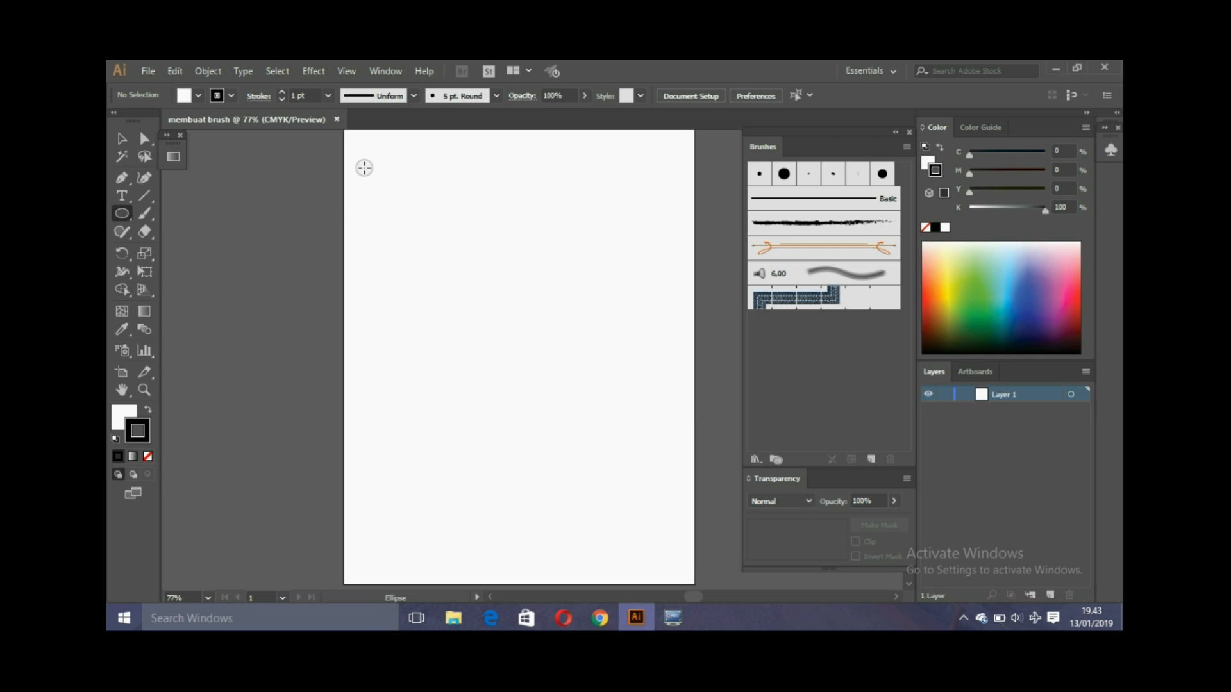
drag(356, 163, 667, 186)
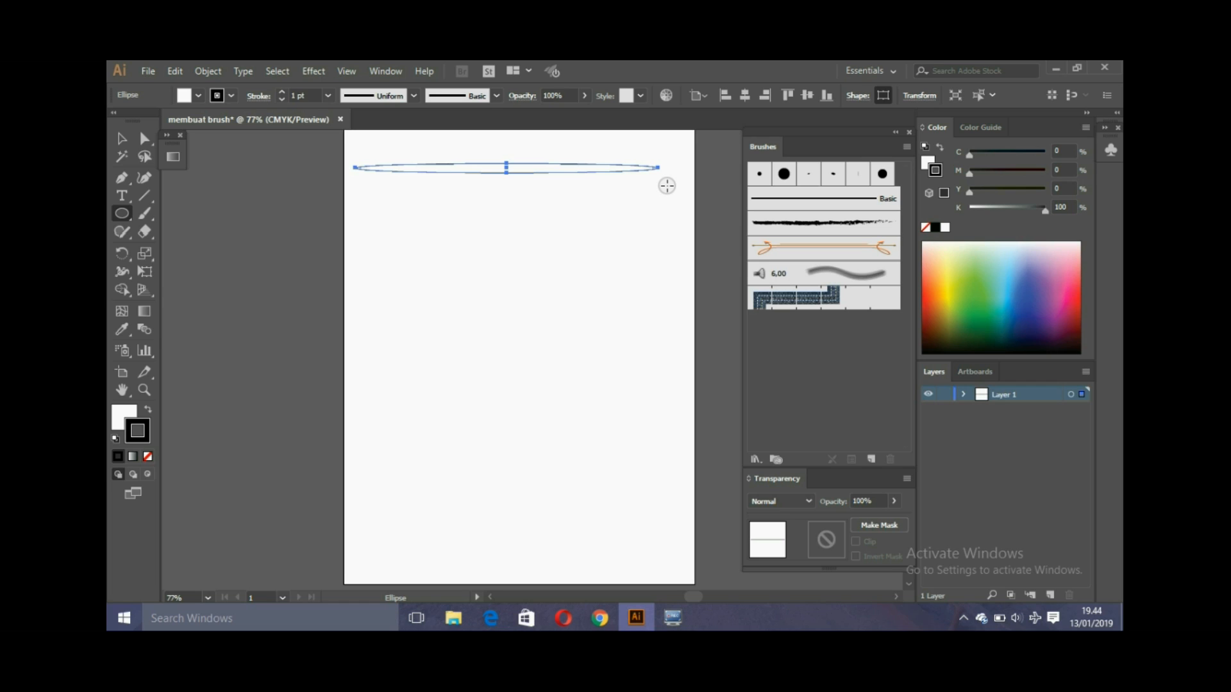
key(v)
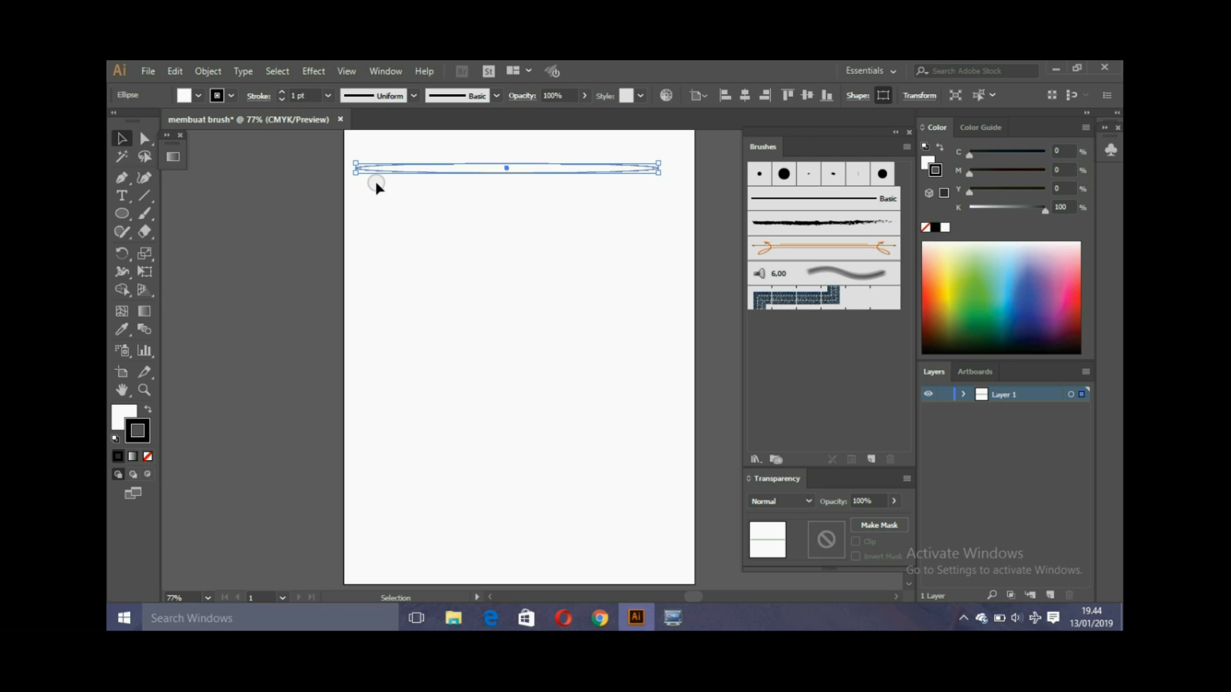
- Move only the ellipse's left end anchor point outward, past the artboard's left edge
key(a)
click(356, 169)
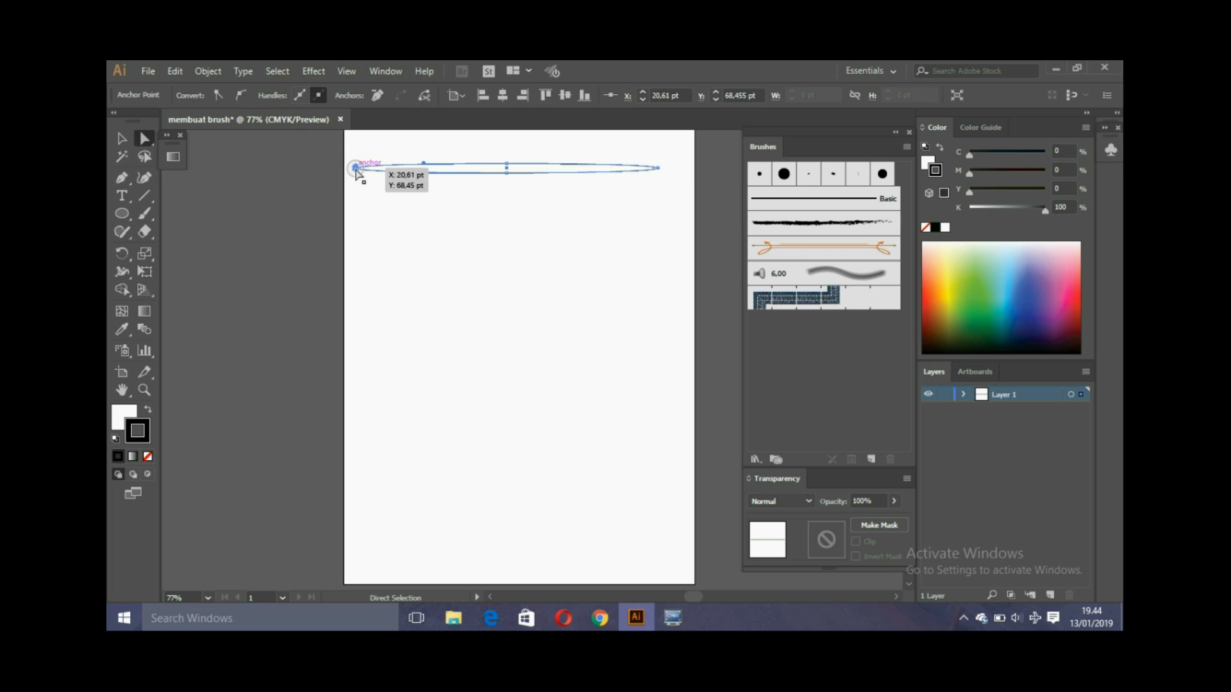
key(shift+Left)
key(shift+Left)
key(shift+Left)
key(shift+Left)
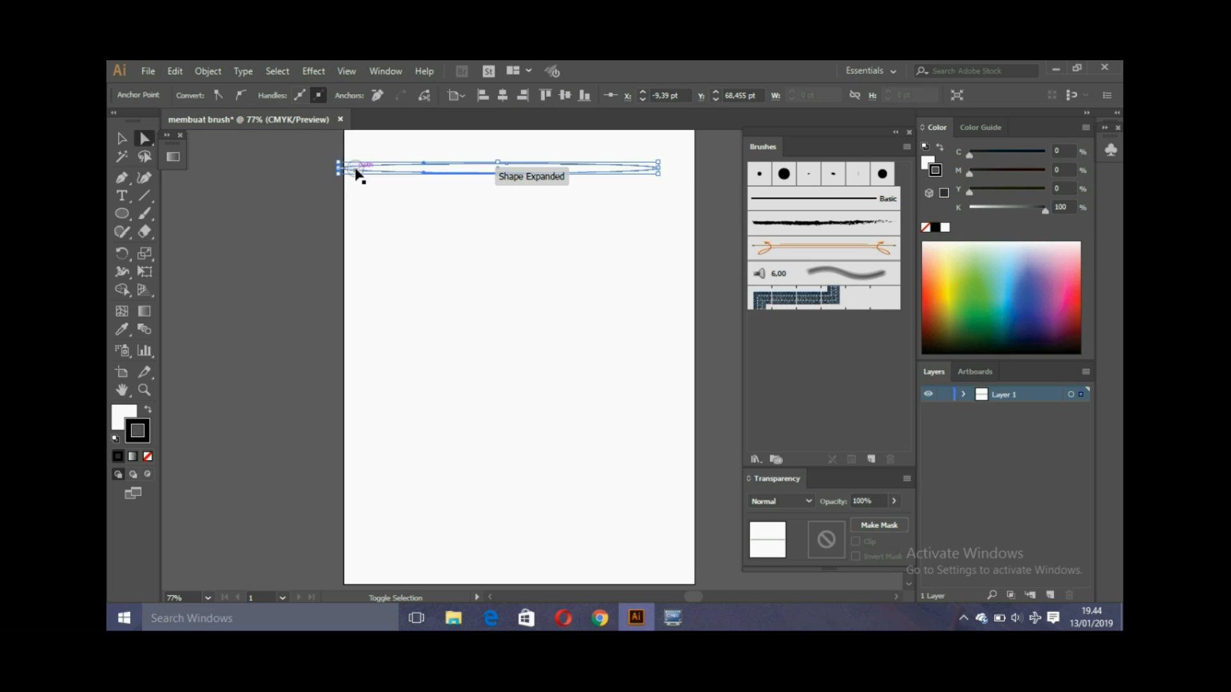
- Move only the ellipse's right end anchor point outward past the artboard's right edge, to about X 628 pt
click(659, 169)
key(shift+Right)
key(shift+Right)
key(shift+Right)
key(shift+Right)
key(shift+Right)
key(shift+Right)
key(shift+Right)
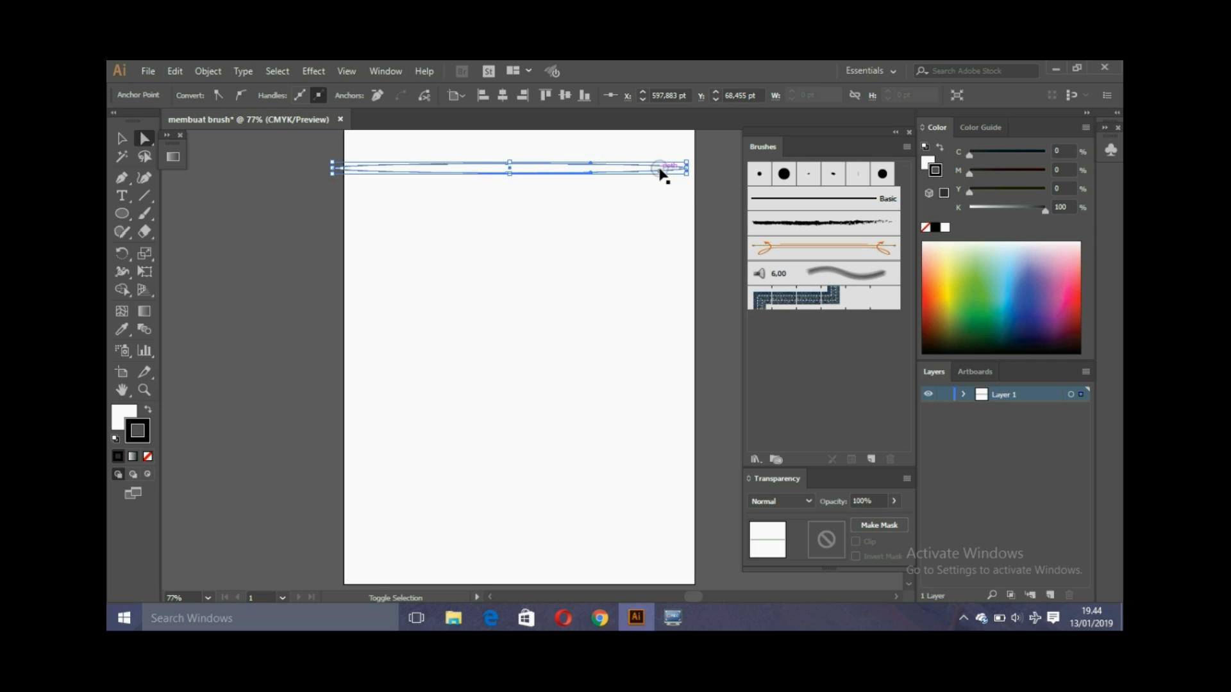
key(shift+Right)
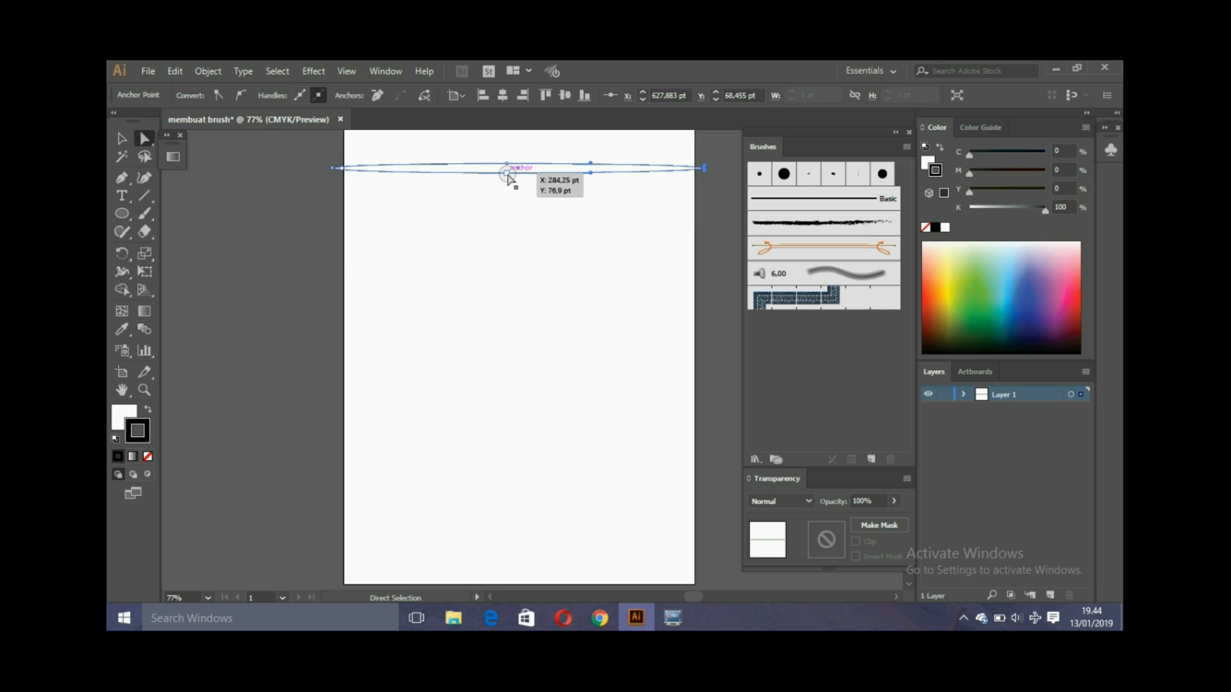
- Narrow the stretched ellipse from both ends so it spans from about X 36 pt to X 540 pt, and deselect it
key(v)
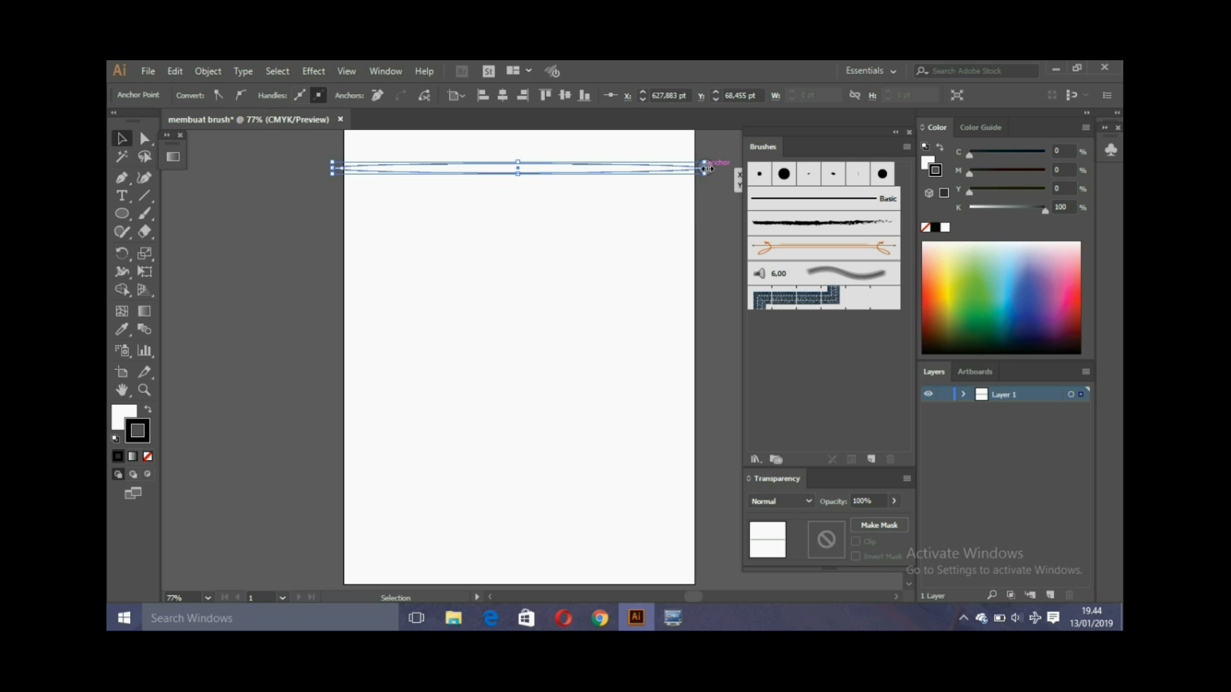
drag(704, 167, 654, 166)
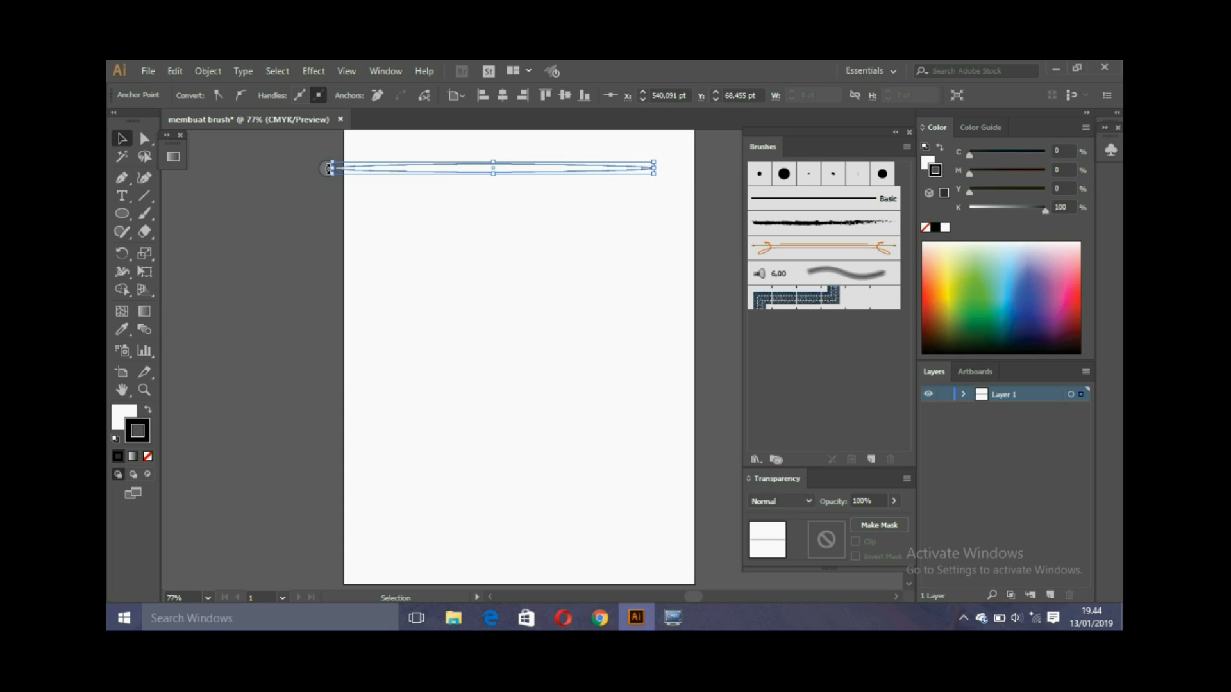
drag(332, 168, 364, 168)
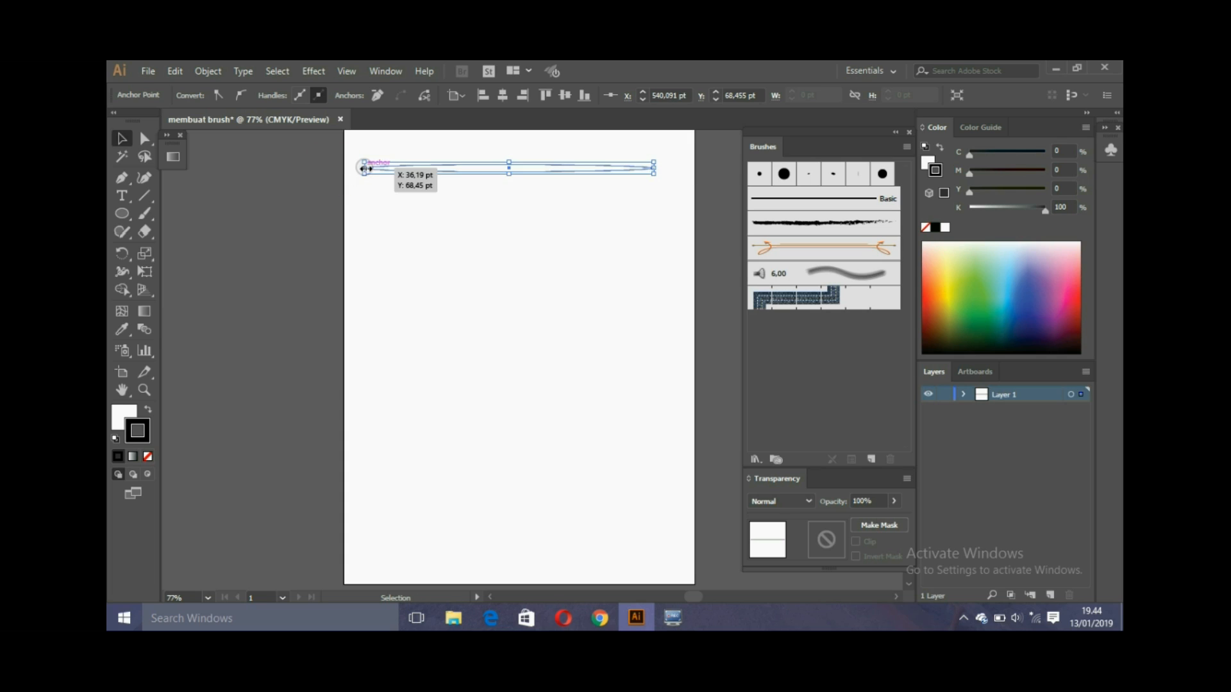
click(519, 185)
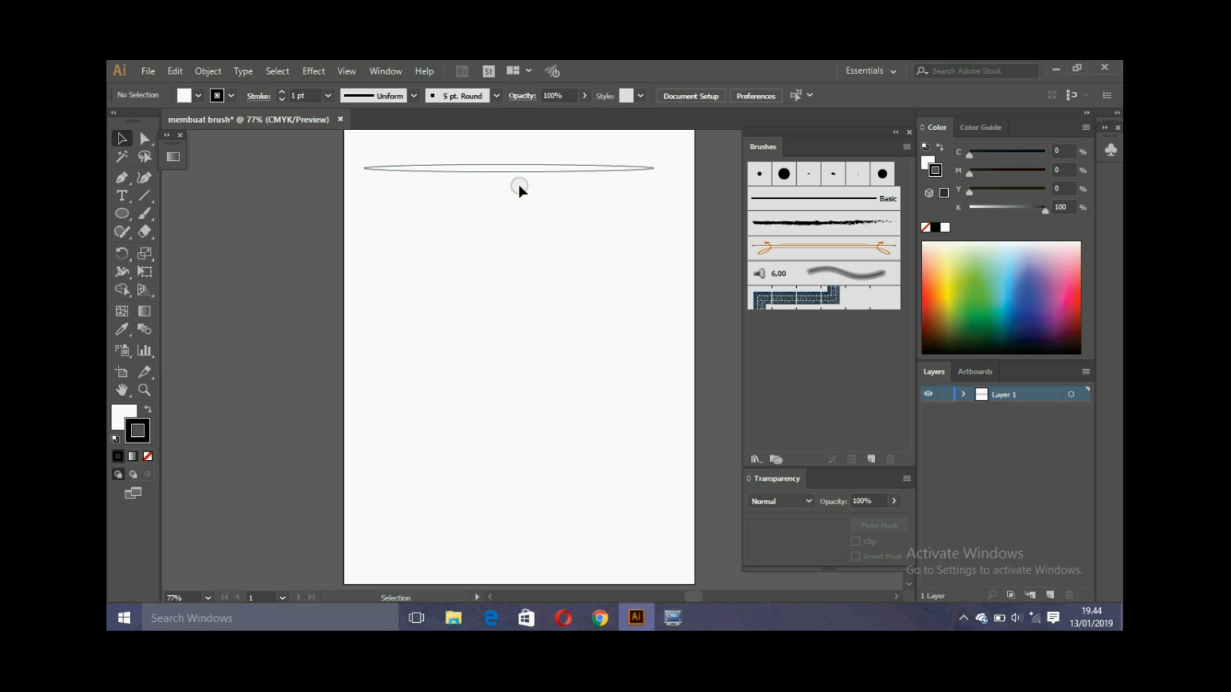
- Select the ellipse and swap its fill and stroke so it has a black fill and white stroke
click(357, 142)
mouse_move(357, 142)
mouse_down()
mouse_move(425, 187)
mouse_move(661, 202)
mouse_up()
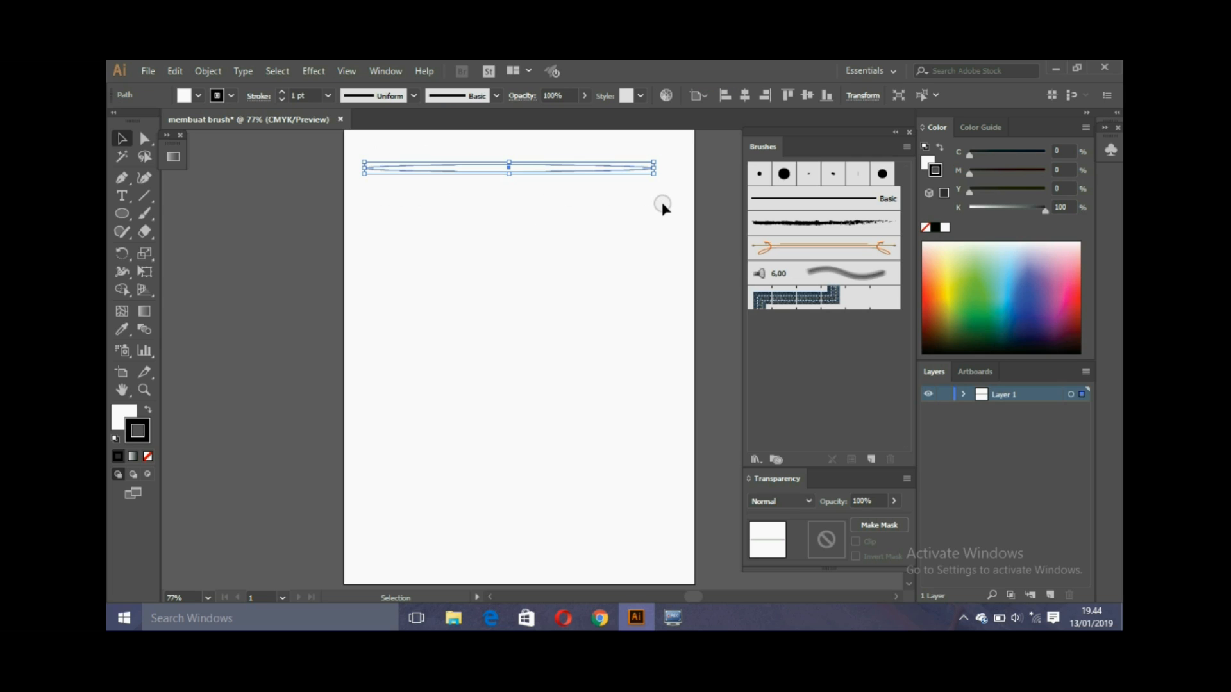
click(149, 410)
click(149, 410)
click(149, 410)
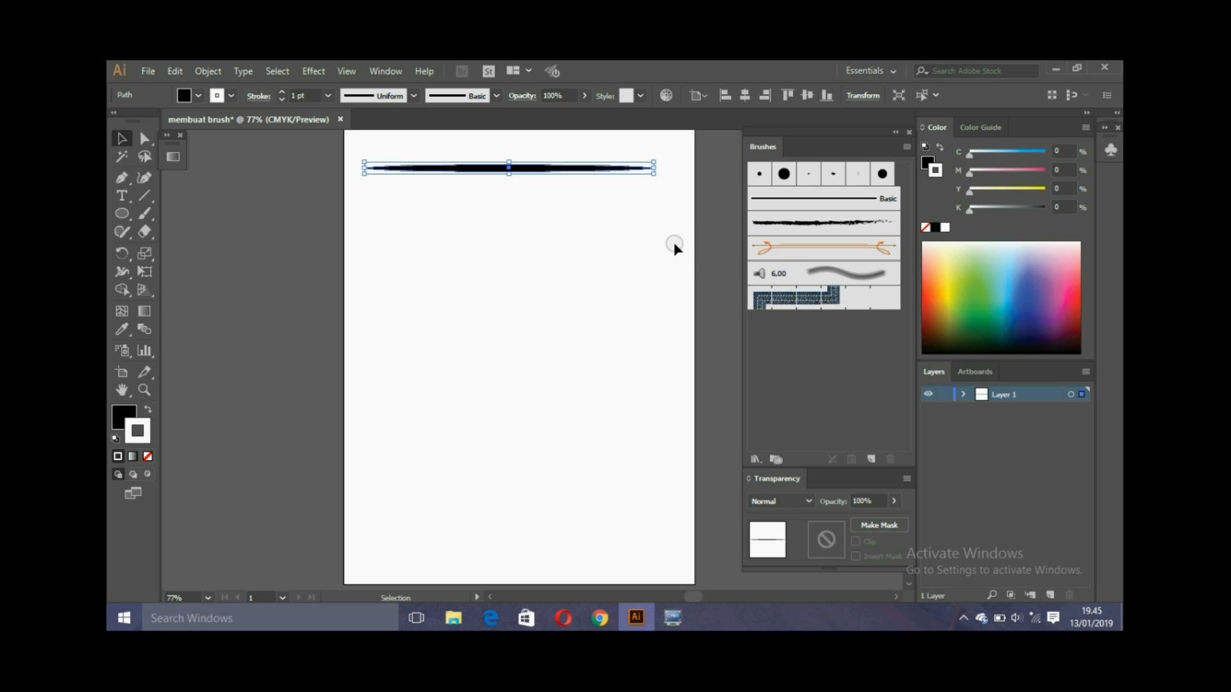
- Start a new brush from the selected ellipse, choosing Art Brush as the brush type
click(905, 148)
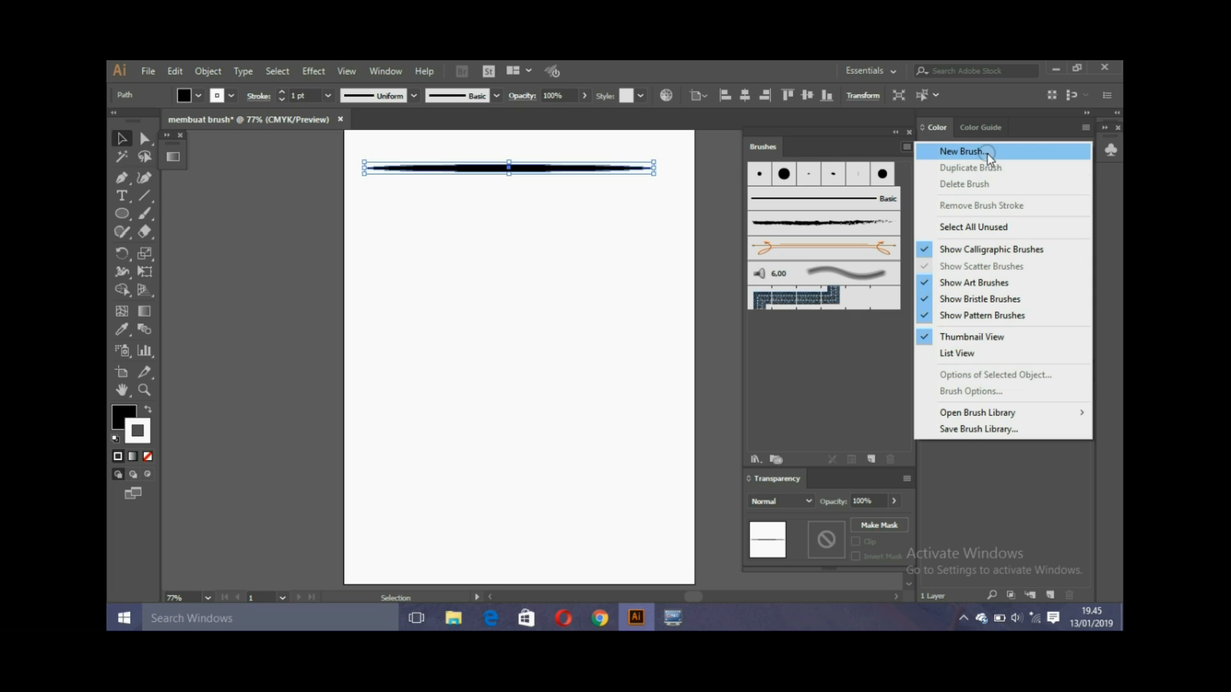
click(943, 153)
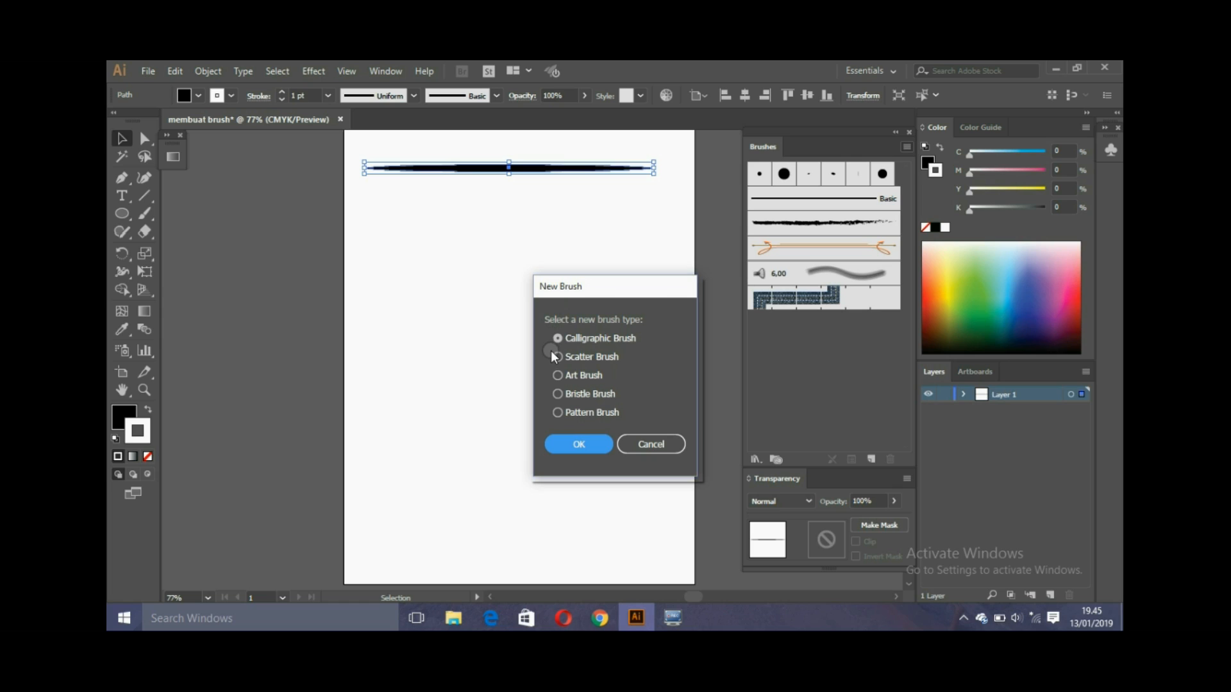
click(557, 376)
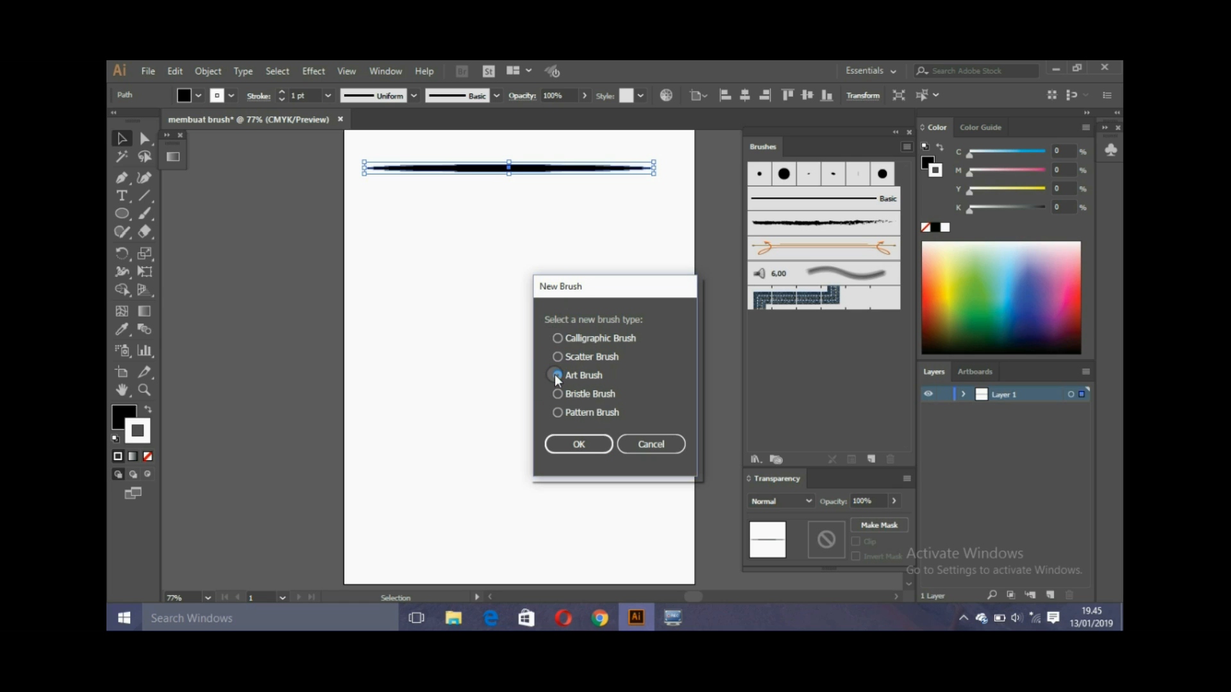
click(571, 443)
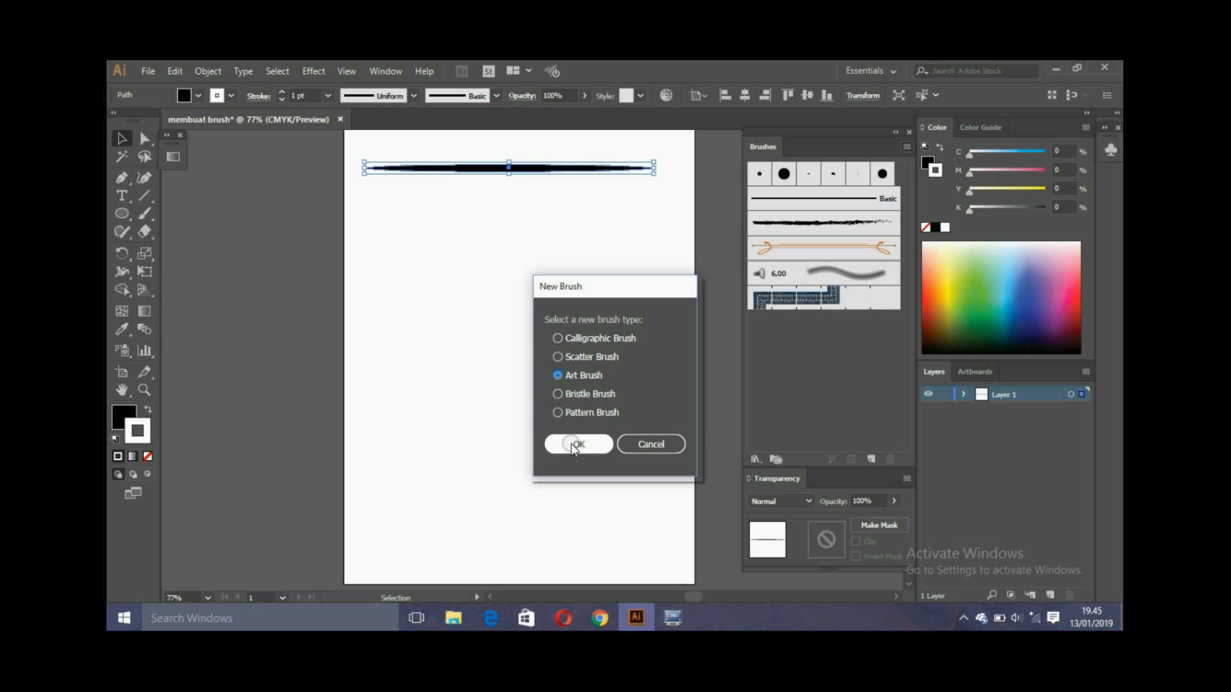
click(572, 445)
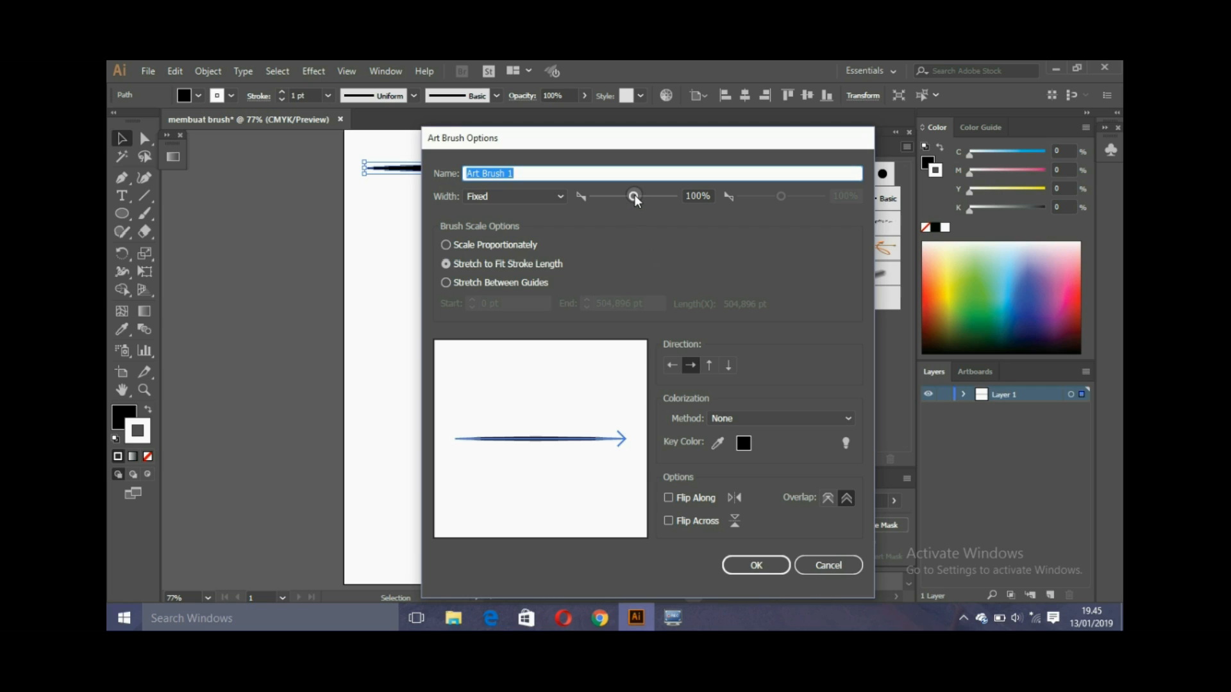
- Configure the art brush with 25% fixed width, Stretch to Fit Stroke Length and Tints colorization, and save it
drag(634, 199, 608, 191)
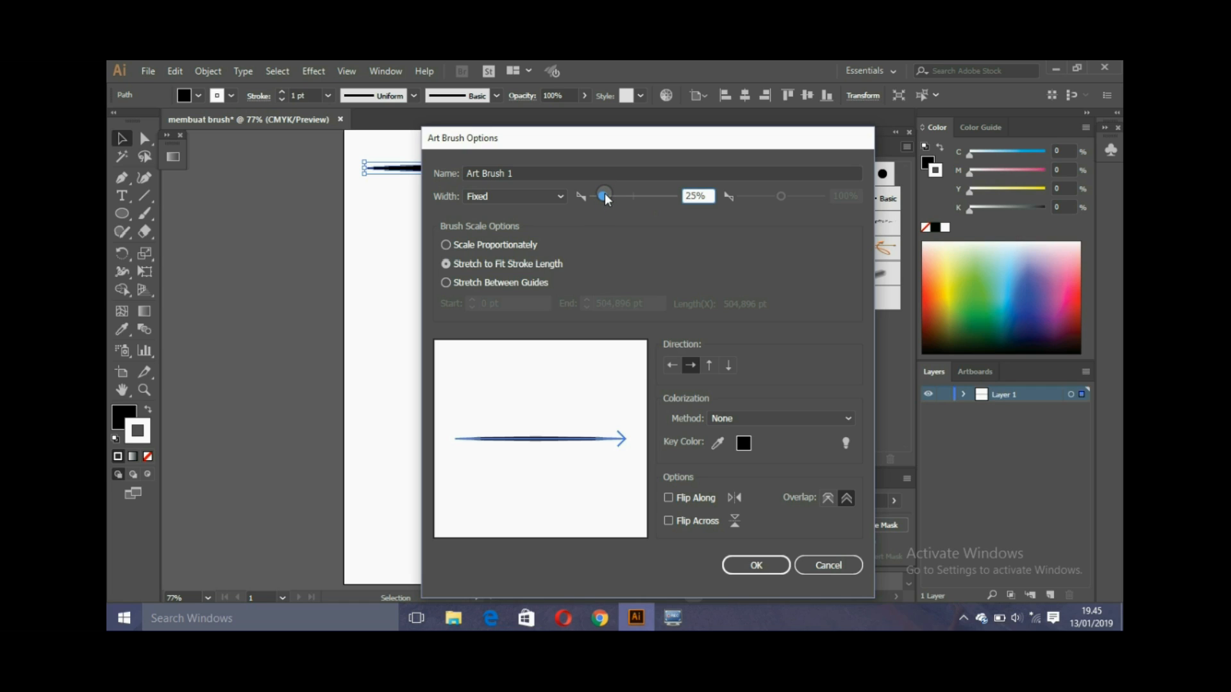
drag(606, 193, 605, 194)
click(466, 260)
click(446, 262)
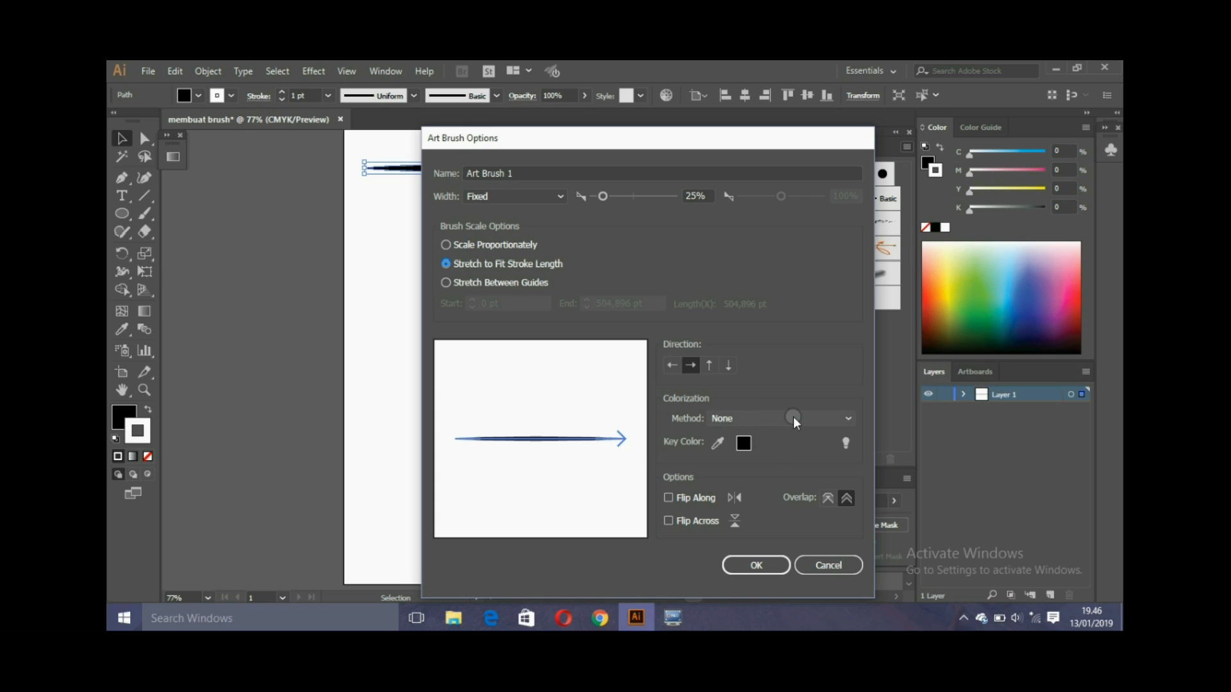
click(847, 416)
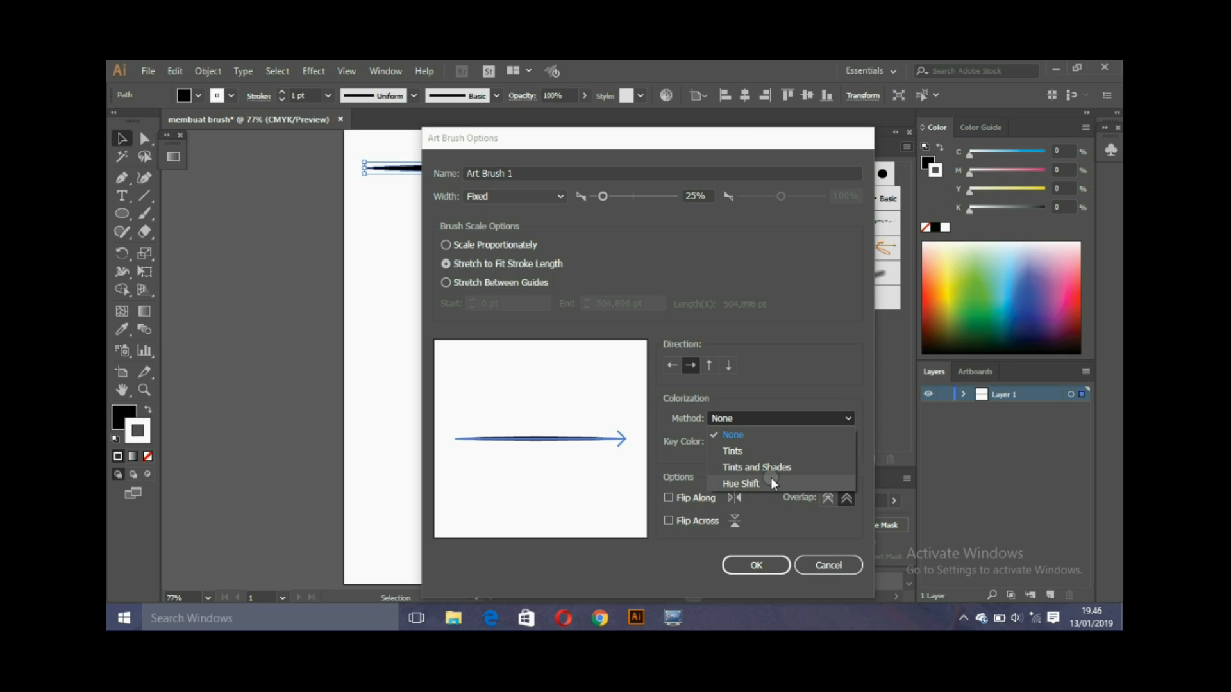
click(763, 452)
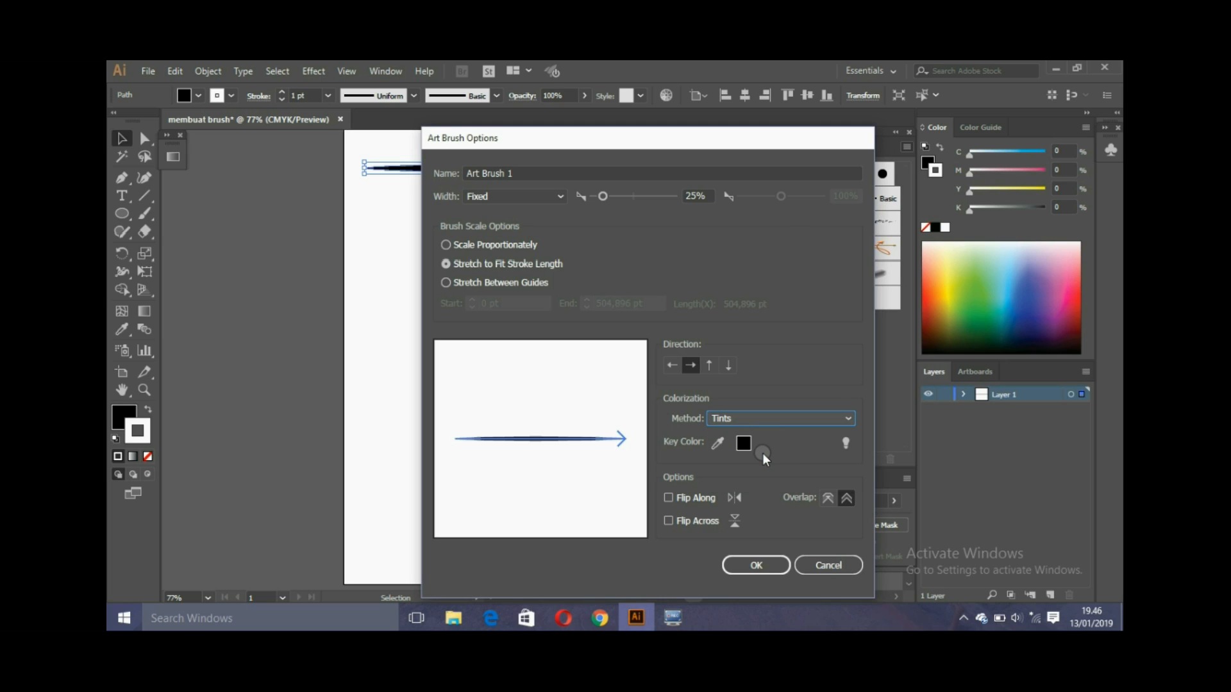
click(764, 564)
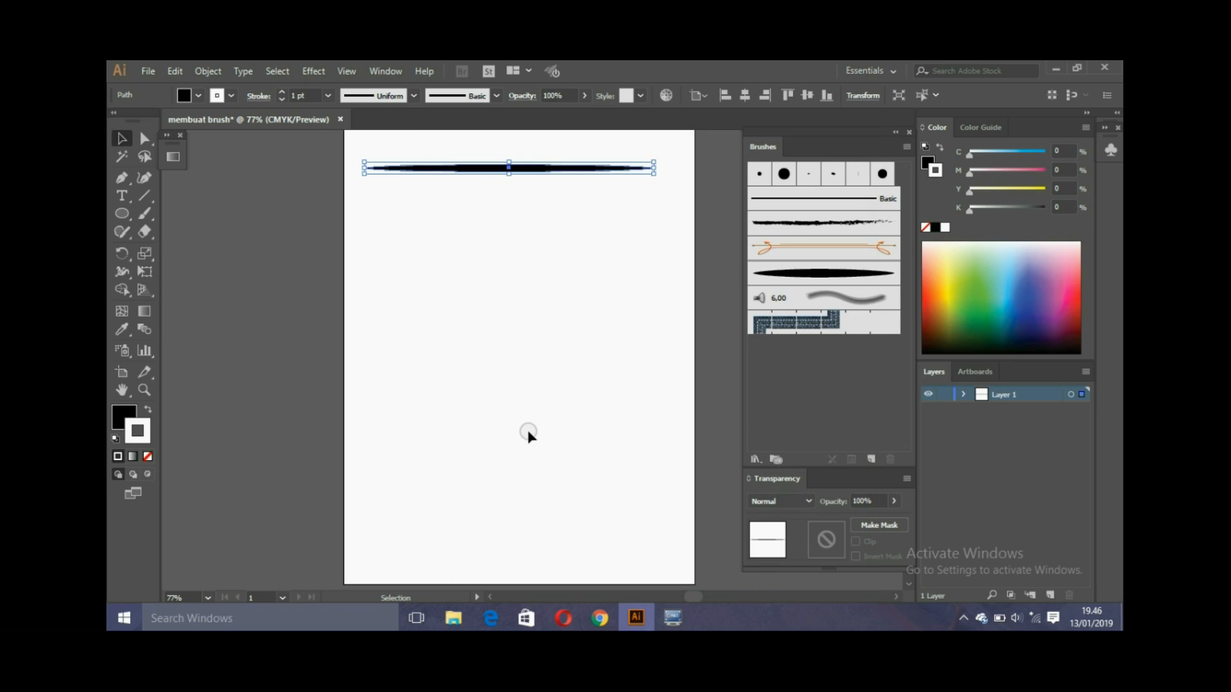
- Delete the original black ellipse from the artboard
click(516, 274)
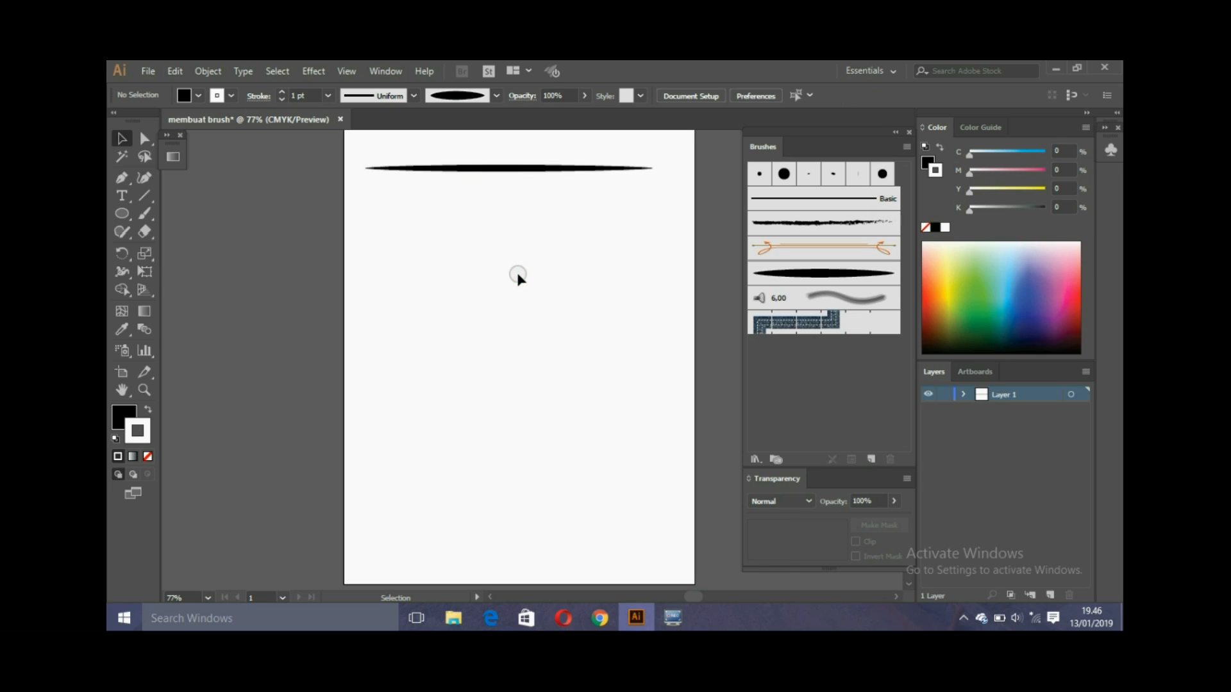
click(420, 170)
key(Delete)
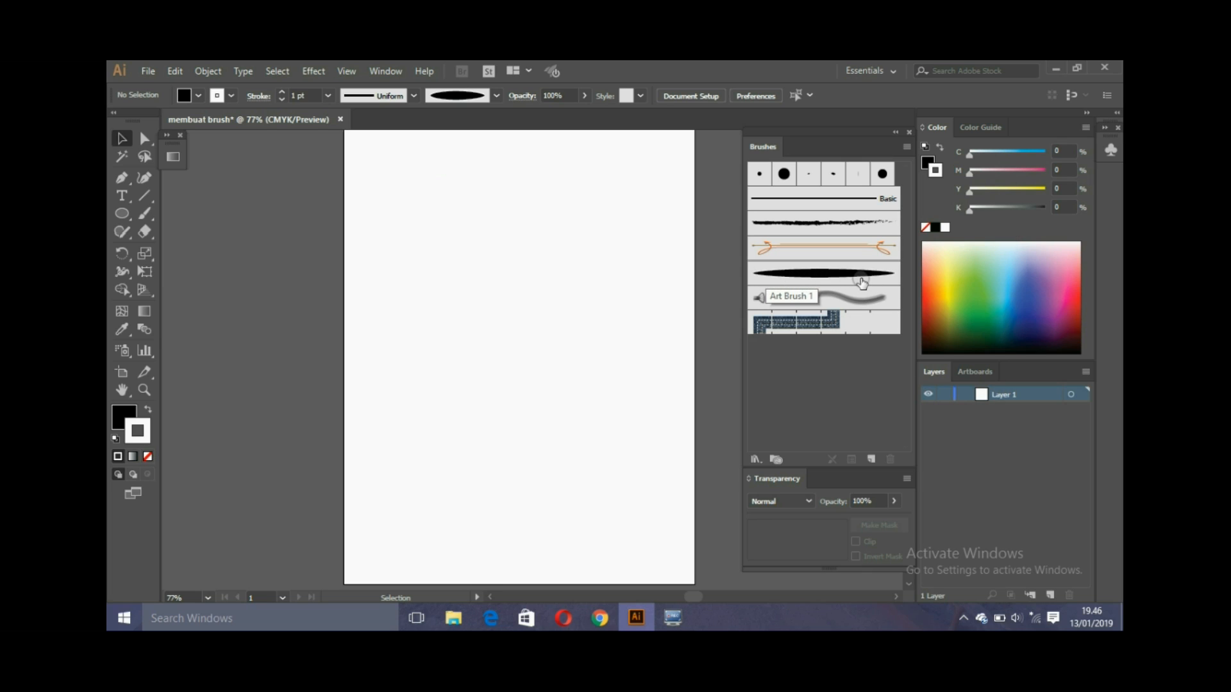
- Paint a roughly horizontal Paintbrush stroke across the upper artboard with the new ellipse art brush
click(802, 276)
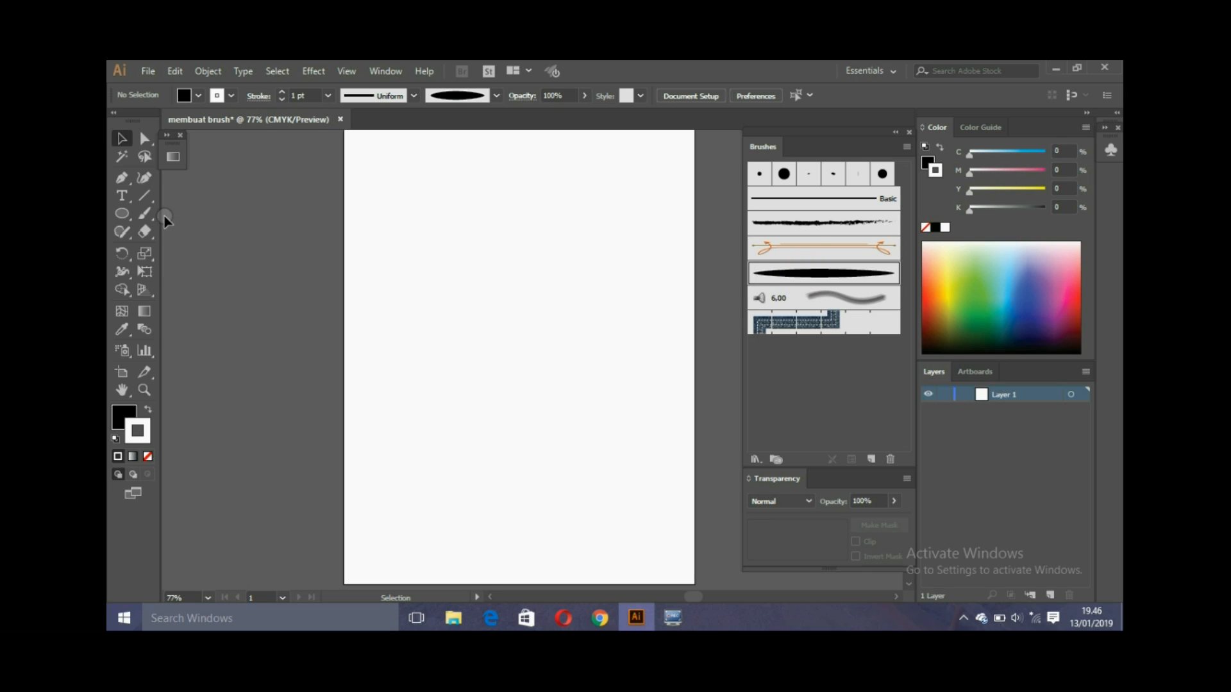
click(145, 211)
click(389, 261)
right_click(393, 264)
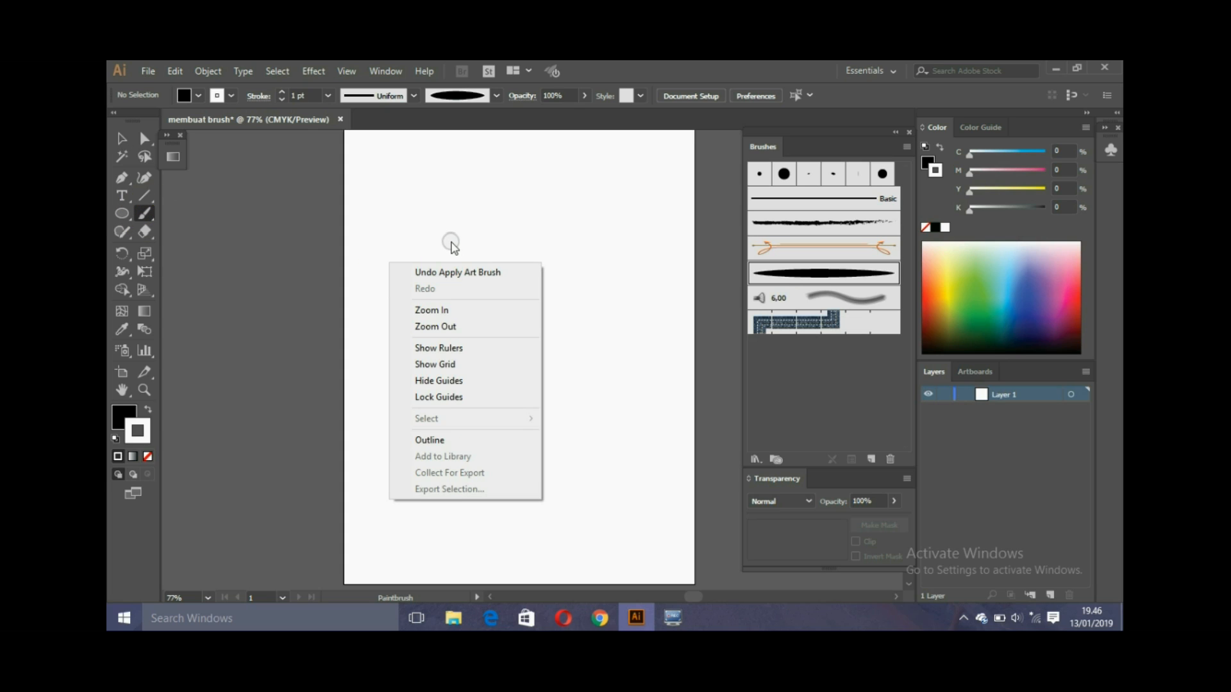
click(380, 239)
mouse_move(380, 239)
mouse_down()
mouse_move(434, 221)
mouse_move(497, 235)
mouse_move(556, 216)
mouse_up()
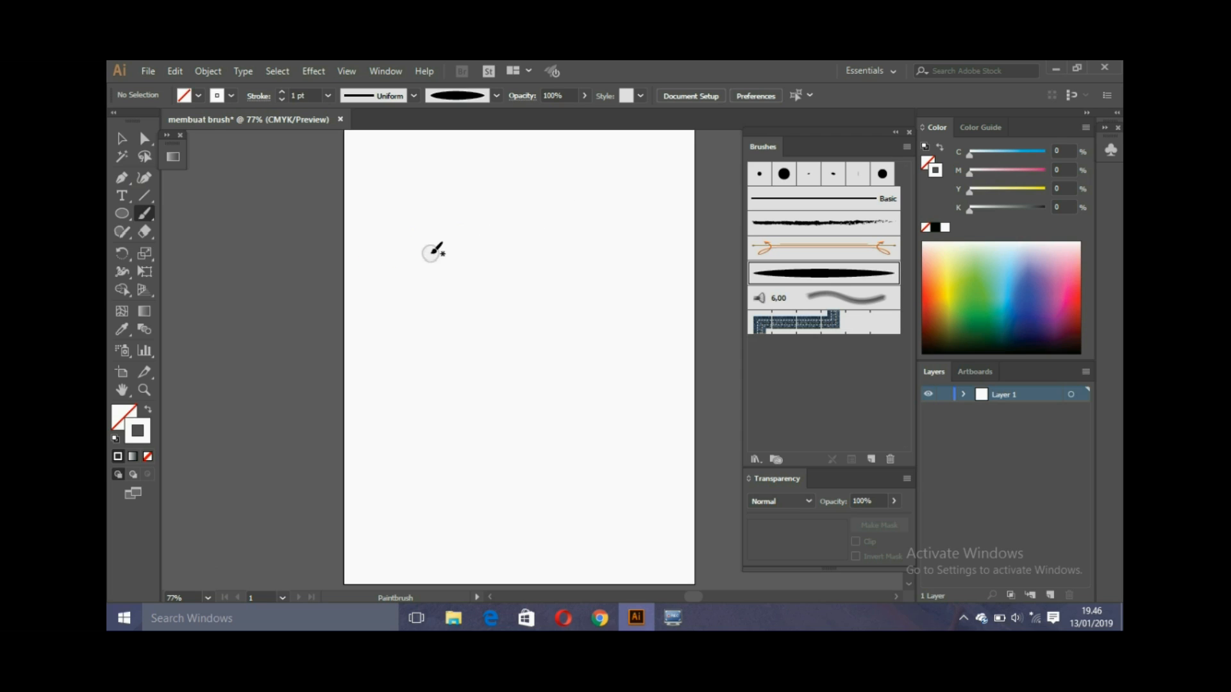
- Set the stroke color to near-black 111010 and paint two short wavy strokes near the top of the artboard
double_click(147, 429)
mouse_move(705, 408)
mouse_down()
mouse_move(697, 497)
mouse_move(712, 576)
mouse_up()
click(1038, 407)
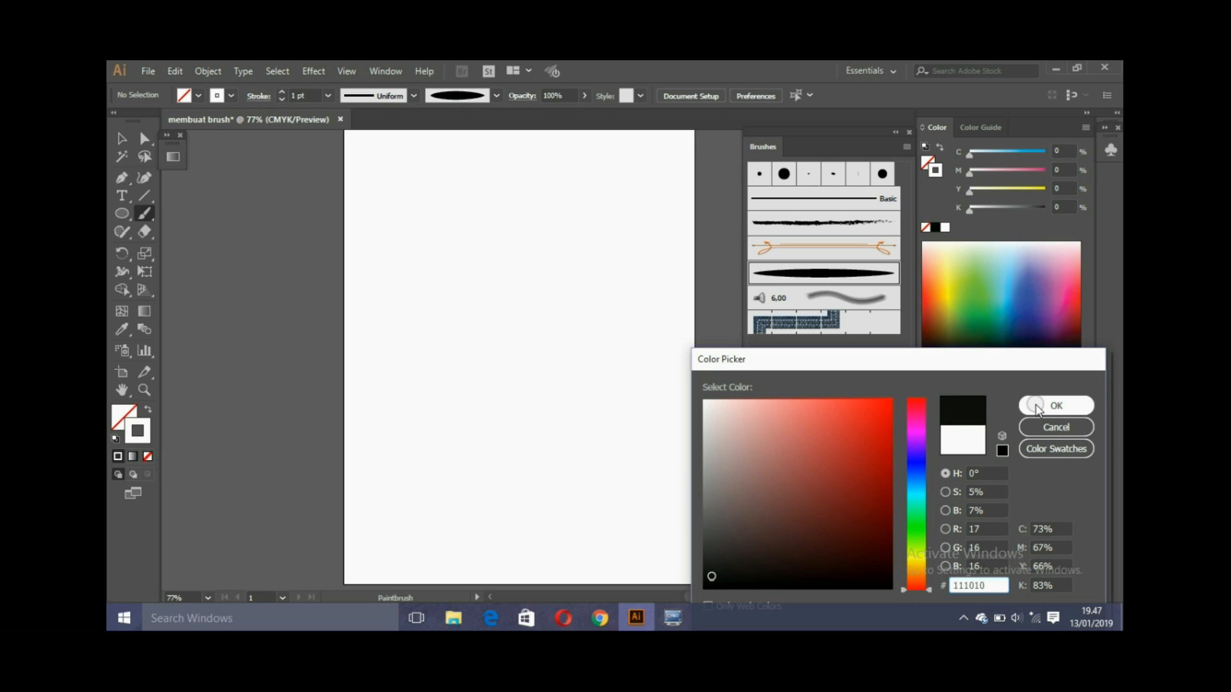
drag(405, 220, 528, 214)
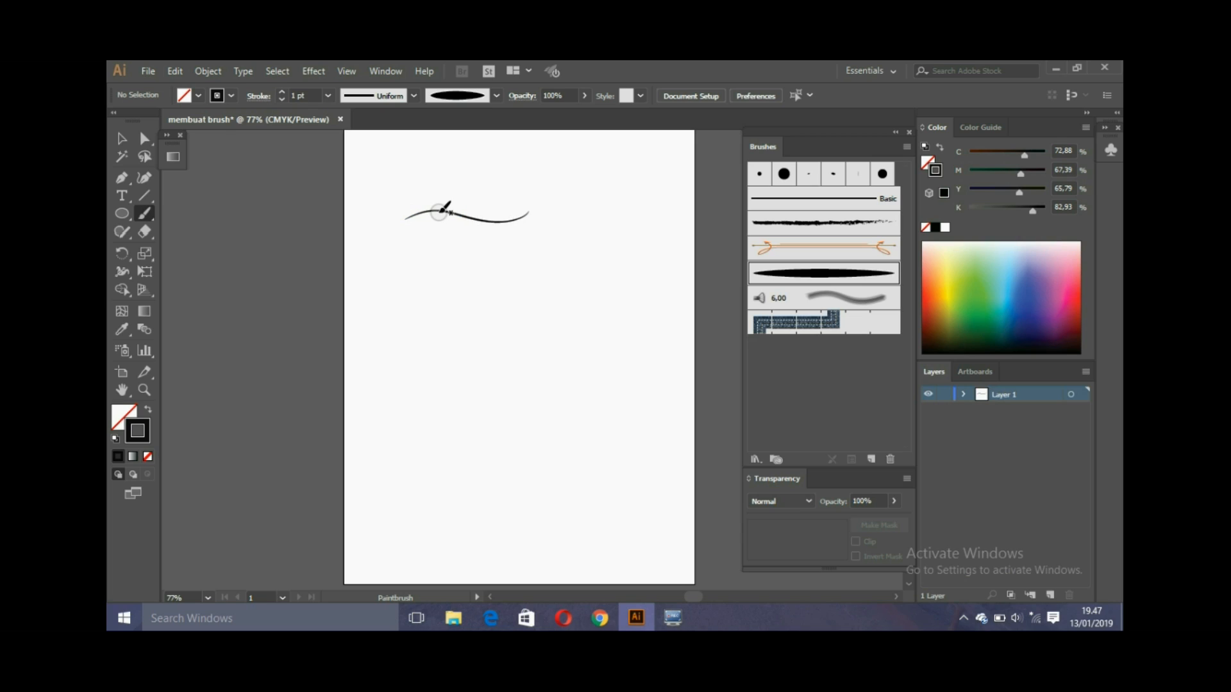
mouse_move(392, 231)
mouse_down()
mouse_move(510, 239)
mouse_move(534, 223)
mouse_up()
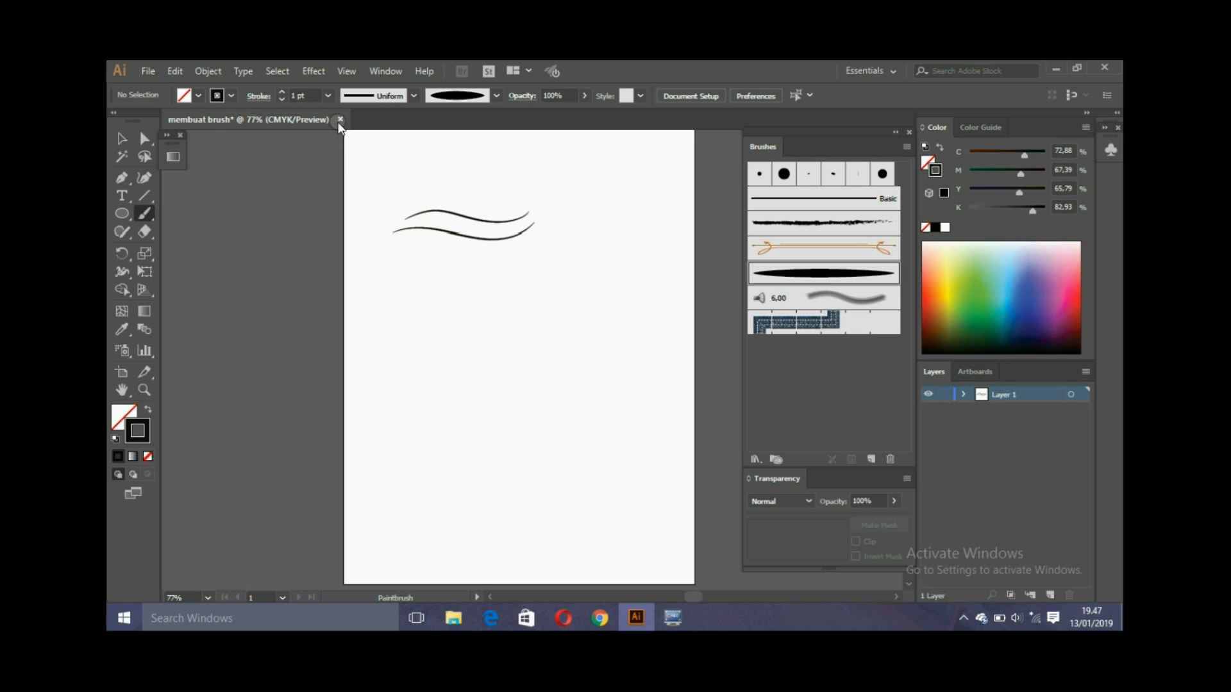
- Set the stroke weight to 3 pt and paint two wavy strokes beneath the thin ones
click(330, 95)
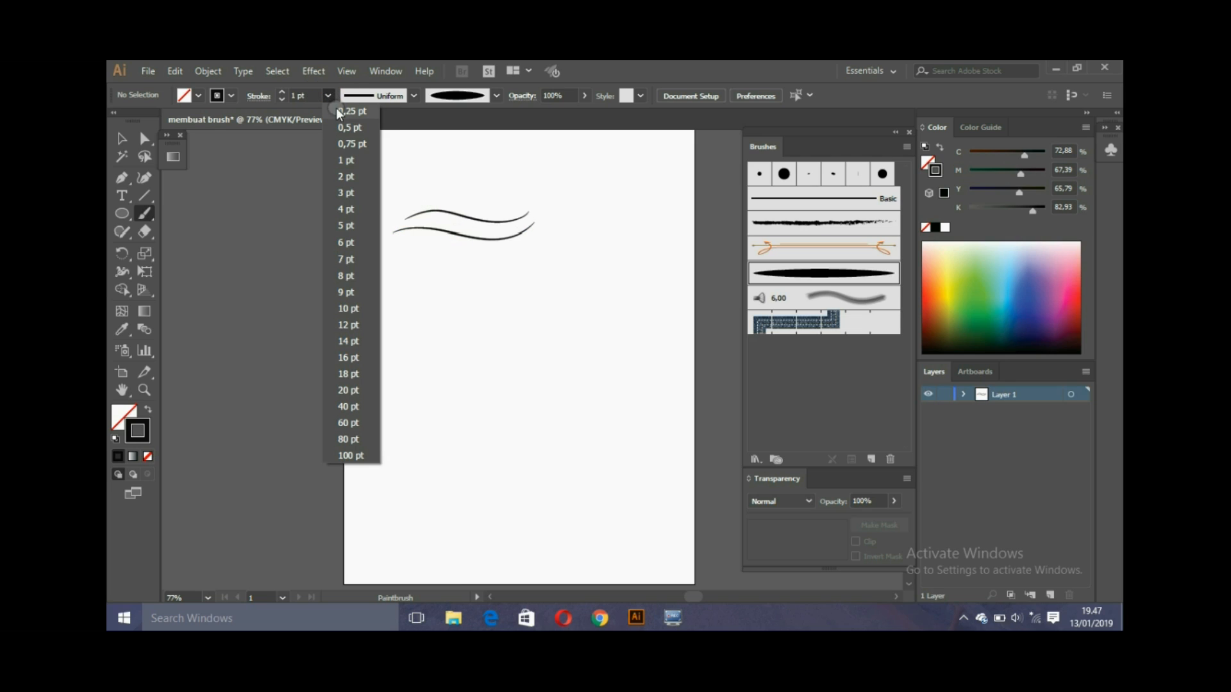
click(347, 193)
right_click(398, 249)
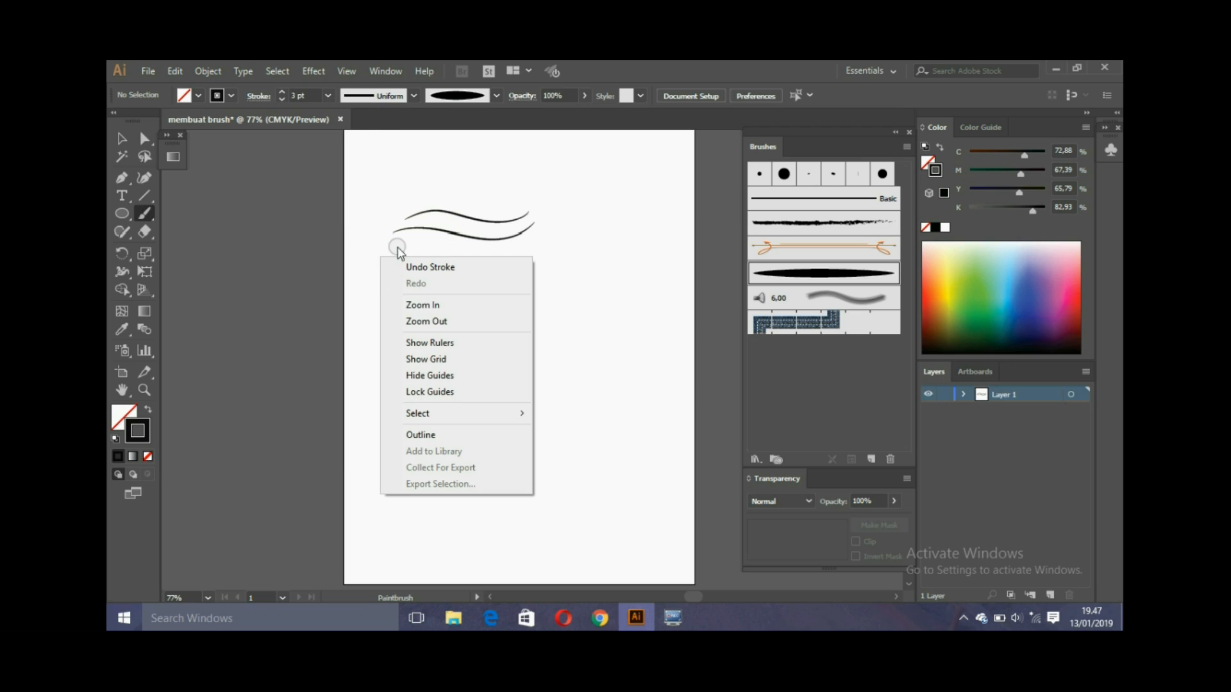
click(380, 256)
mouse_move(379, 253)
mouse_down()
mouse_move(466, 257)
mouse_move(549, 234)
mouse_up()
mouse_move(382, 272)
mouse_down()
mouse_move(514, 279)
mouse_move(563, 253)
mouse_up()
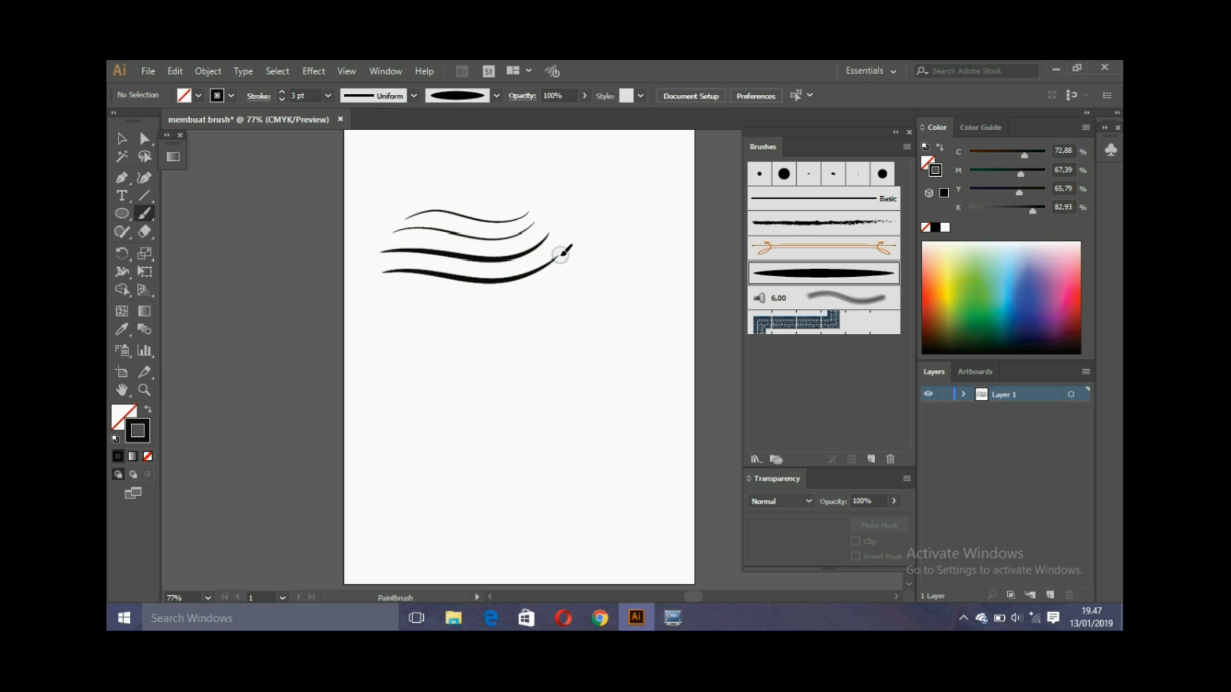
- Set the stroke weight to 5 pt and paint two thicker wavy strokes beneath the 3 pt ones
click(327, 96)
click(348, 193)
mouse_move(382, 289)
mouse_down()
mouse_move(503, 298)
mouse_move(549, 283)
mouse_up()
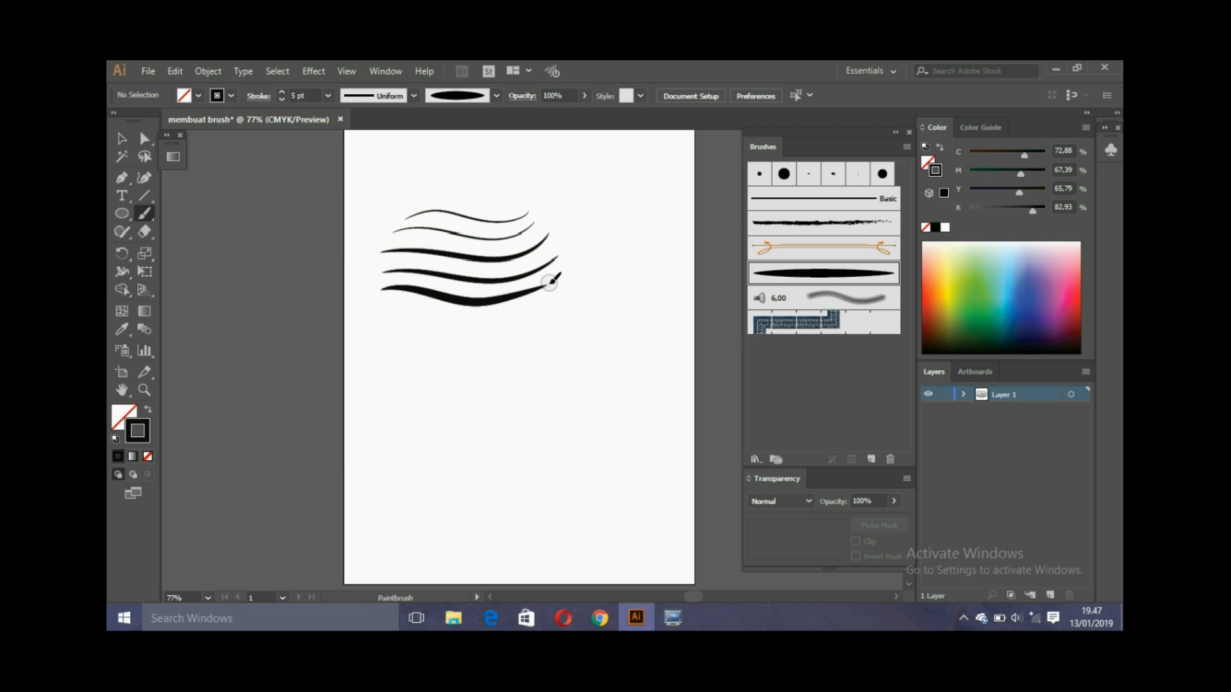
mouse_move(370, 323)
mouse_down()
mouse_move(447, 330)
mouse_move(533, 325)
mouse_move(557, 307)
mouse_up()
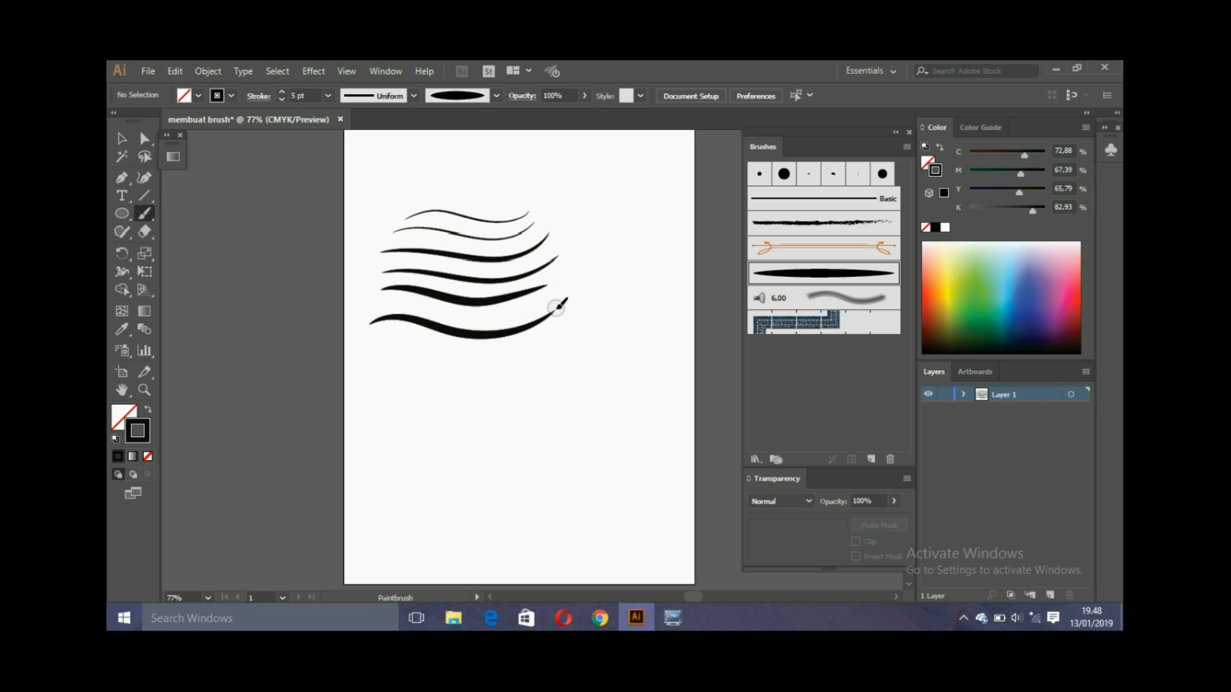
- Change the stroke color to dark navy blue (about C 100, M 93, Y 34, K 29) and paint two wavy strokes below the black ones
double_click(145, 425)
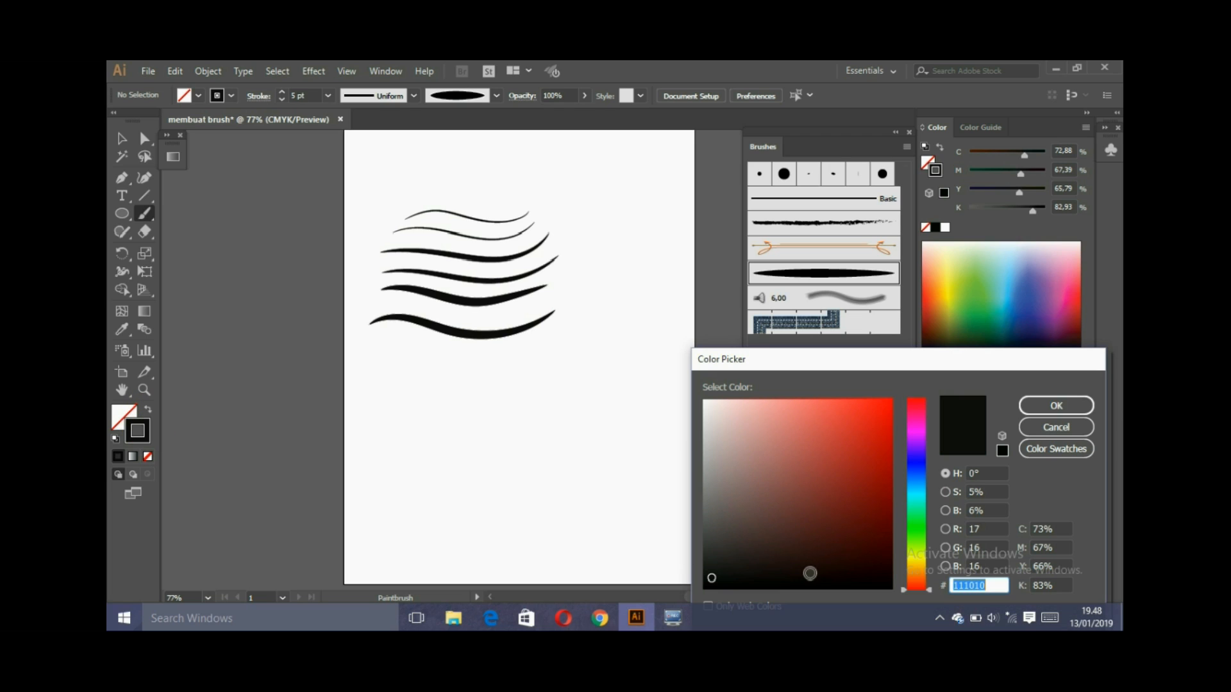
click(918, 473)
drag(710, 575, 854, 517)
click(1056, 405)
mouse_move(373, 362)
mouse_down()
mouse_move(467, 379)
mouse_move(554, 366)
mouse_up()
drag(373, 387, 572, 379)
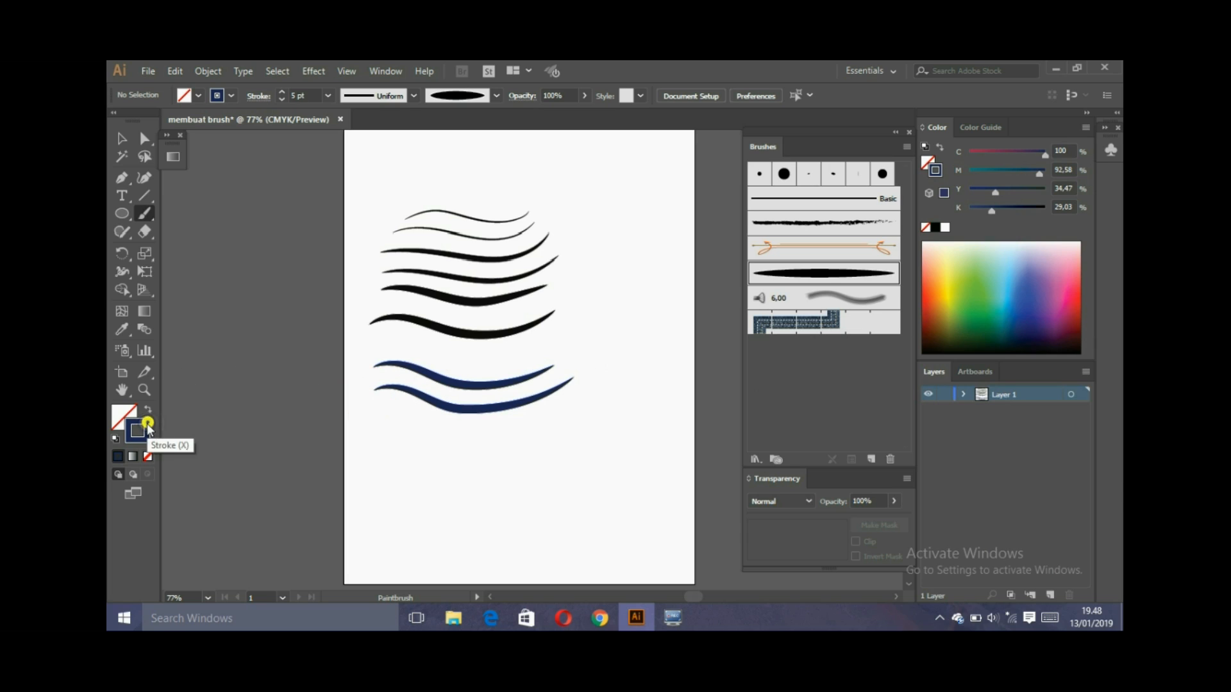
- Change the stroke color to dark red-brown (about C 32, M 95, Y 100, K 47) and paint one wavy stroke below the blue ones
double_click(147, 429)
click(909, 582)
click(880, 497)
click(1055, 406)
mouse_move(381, 423)
mouse_down()
mouse_move(474, 445)
mouse_move(551, 418)
mouse_up()
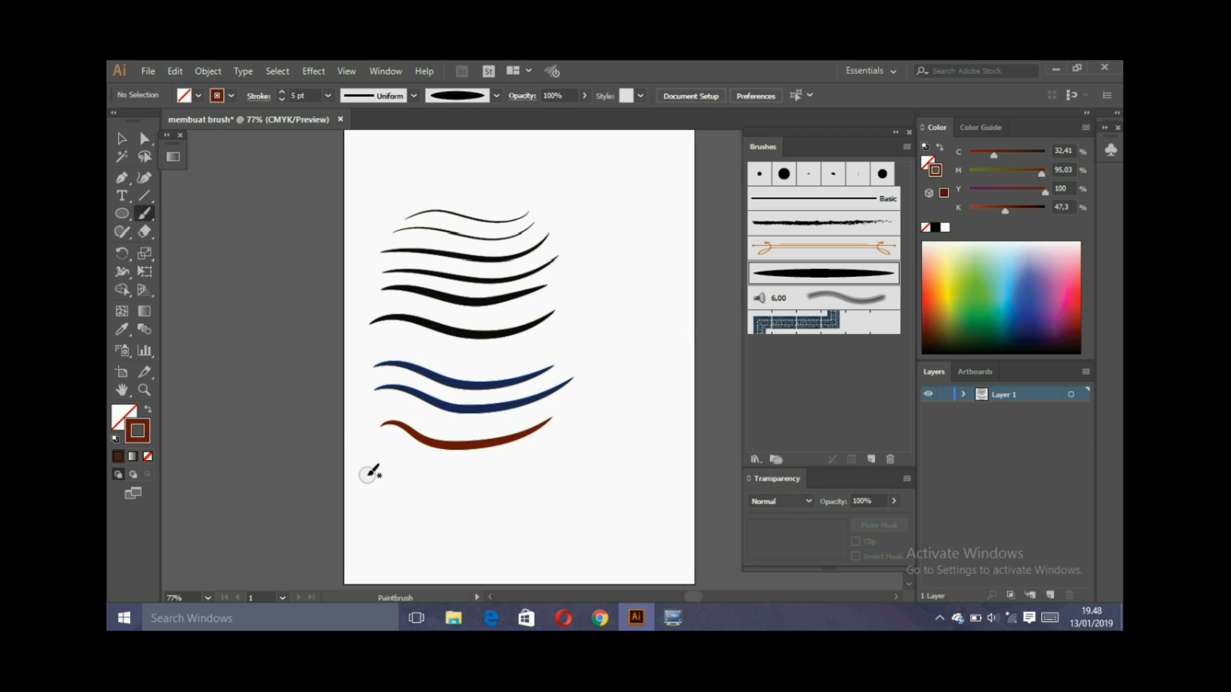
- Using the 5 pt. Round brush, handwrite "Tn." above the wavy strokes and "Thanks FOR wacthing" below them, and switch to the Selection tool
click(759, 173)
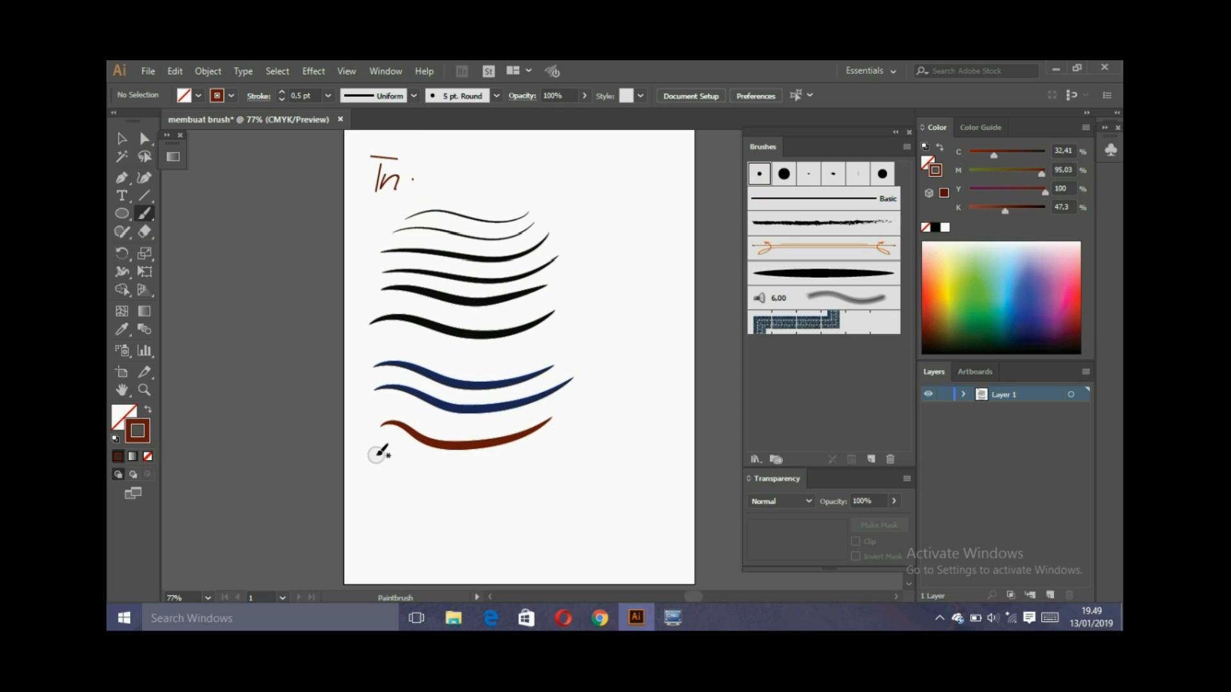
mouse_move(371, 505)
mouse_down()
mouse_move(404, 475)
mouse_move(402, 511)
mouse_move(424, 531)
mouse_move(494, 482)
mouse_move(482, 472)
mouse_move(517, 487)
mouse_up()
drag(492, 539, 500, 520)
mouse_move(495, 540)
mouse_down()
mouse_move(534, 559)
mouse_move(509, 553)
mouse_up()
mouse_move(518, 520)
mouse_down()
mouse_move(538, 529)
mouse_move(516, 521)
mouse_move(559, 497)
mouse_up()
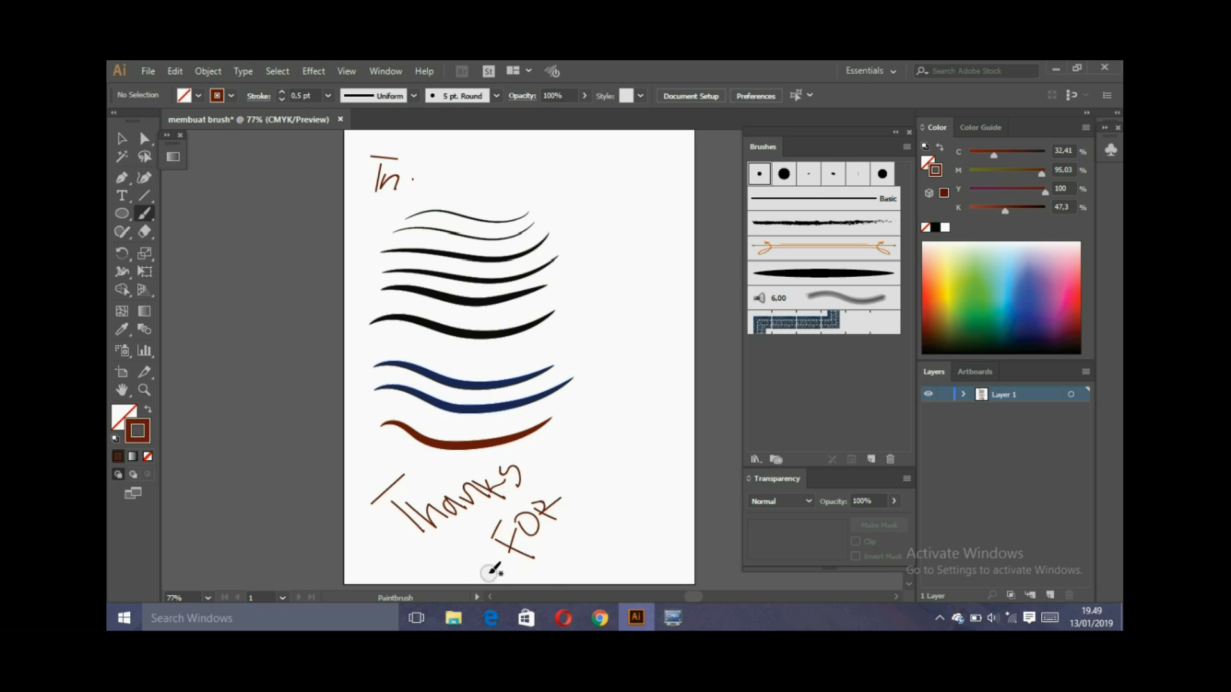
mouse_move(545, 549)
mouse_down()
mouse_move(562, 556)
mouse_move(556, 519)
mouse_up()
drag(577, 535, 583, 543)
drag(589, 530, 606, 540)
mouse_move(590, 533)
mouse_down()
mouse_move(649, 502)
mouse_move(659, 518)
mouse_move(627, 553)
mouse_up()
key(v)
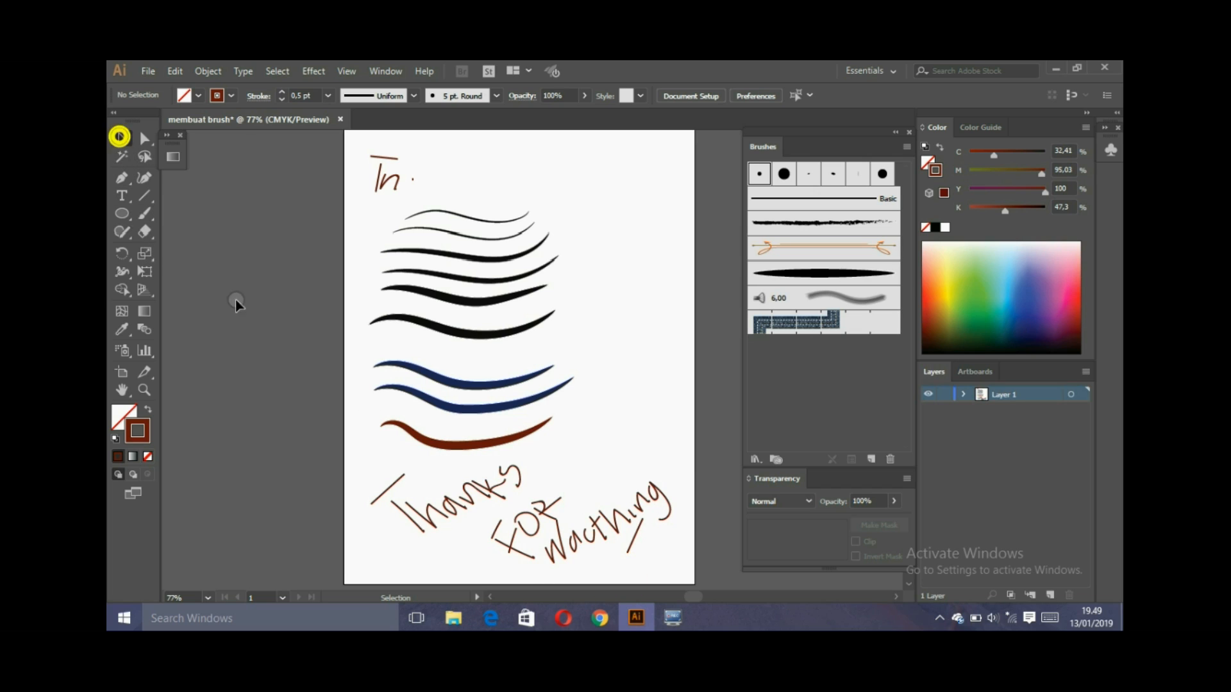